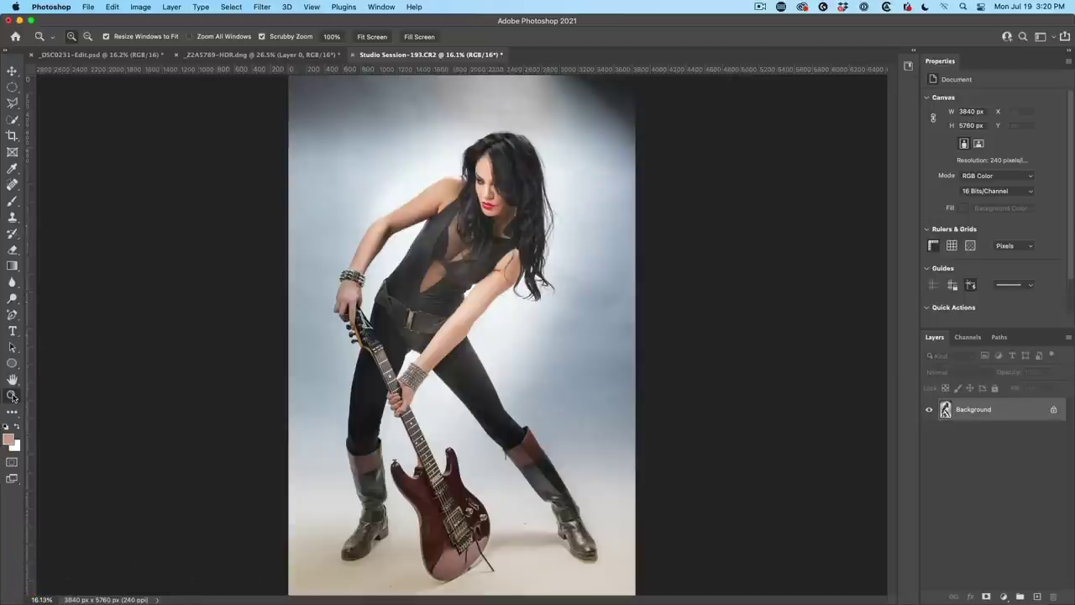
# - Zoom to 100% on the guitar neck and duplicate the Background into Layer 1
pyautogui.doubleClick(13, 396)
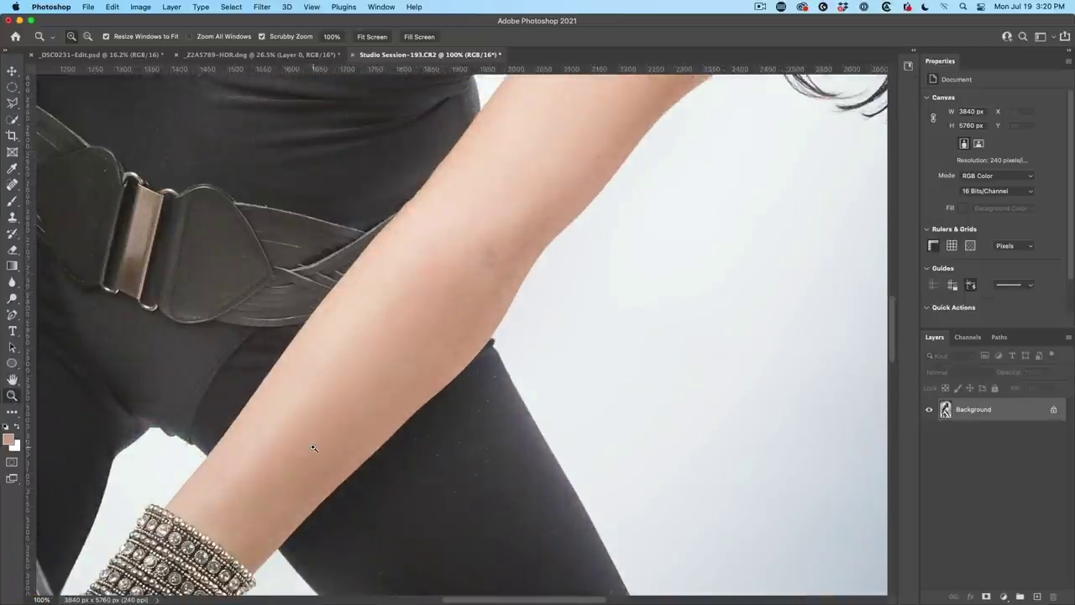
pyautogui.moveTo(259, 475); pyautogui.dragTo(710, 278)
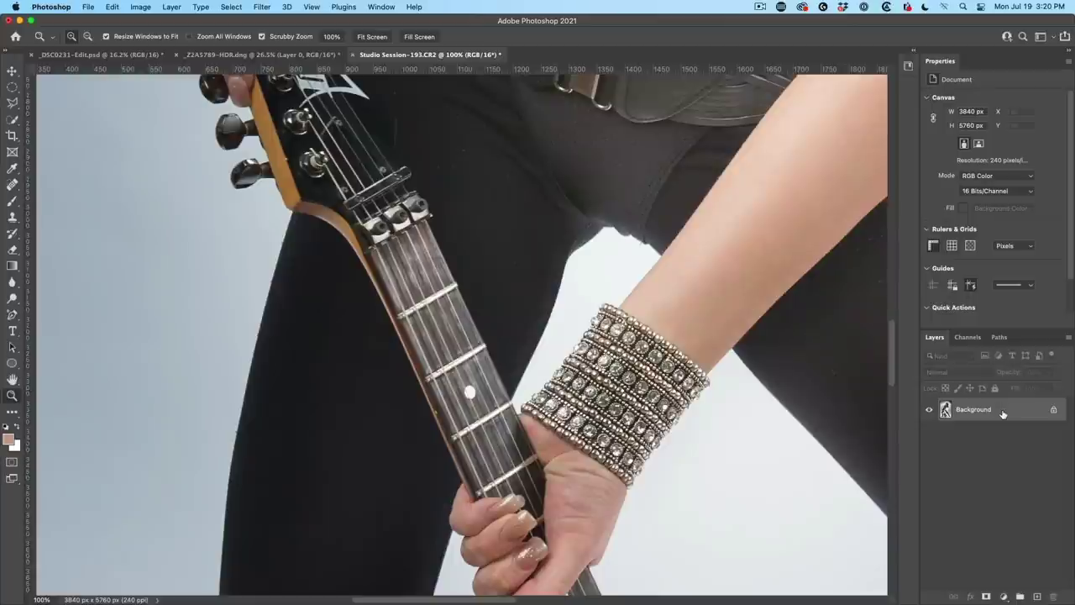
pyautogui.press('super+j')
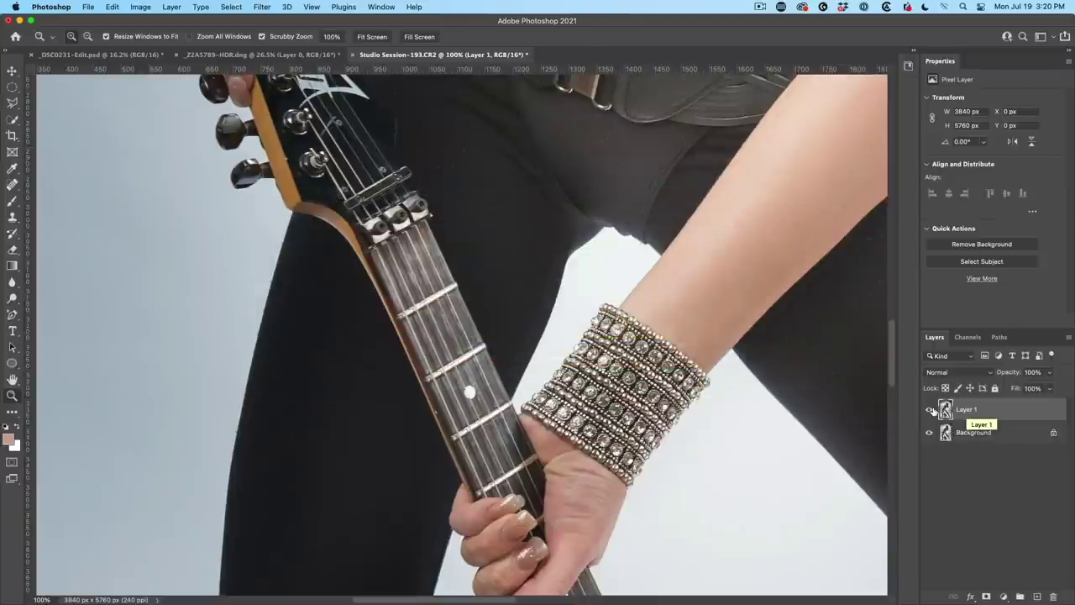
# - Apply Unsharp Mask to Layer 1 with Amount 181%, Radius 1.5 pixels, Threshold 0
pyautogui.click(256, 6)
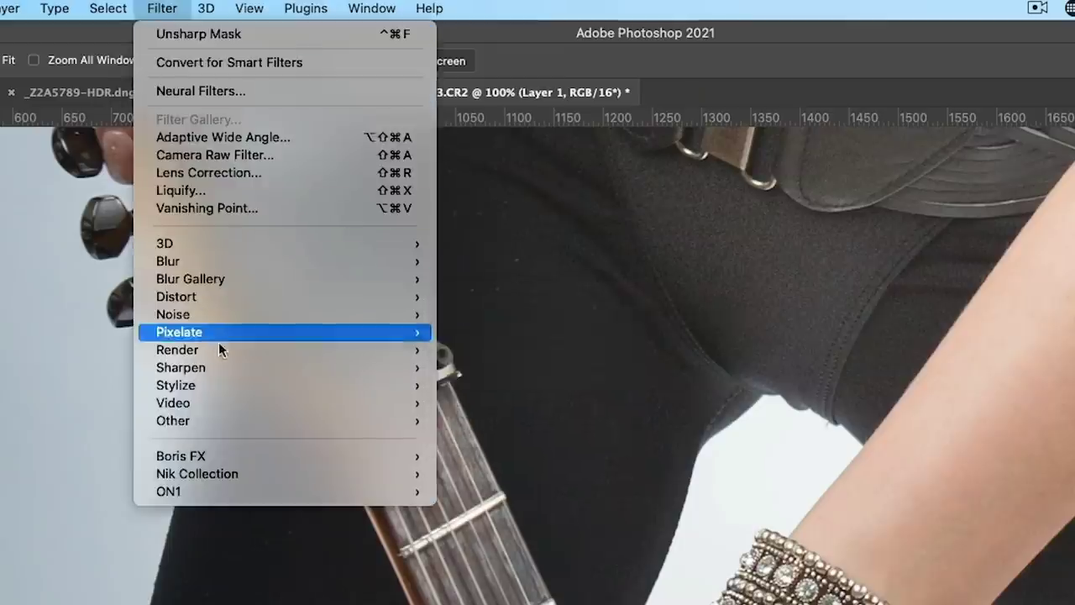
pyautogui.moveTo(236, 362)
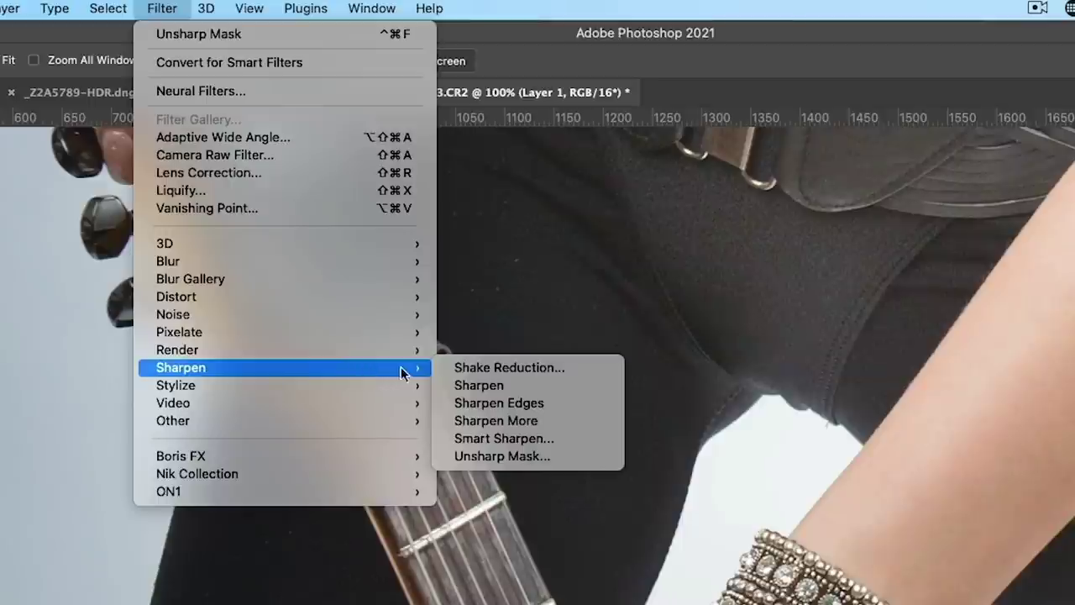
pyautogui.click(542, 458)
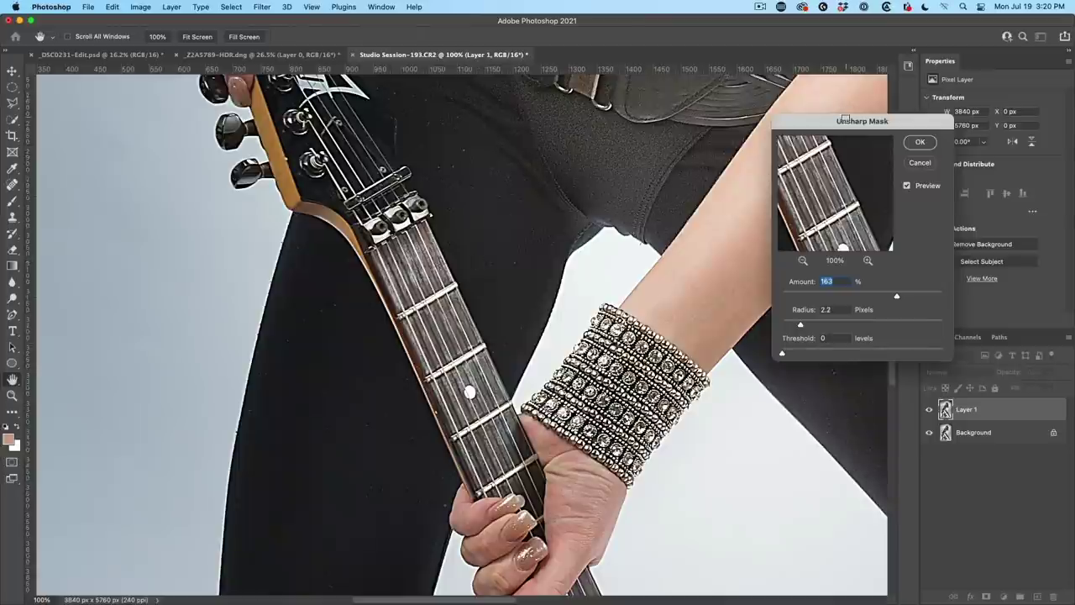
pyautogui.moveTo(845, 120); pyautogui.dragTo(754, 55)
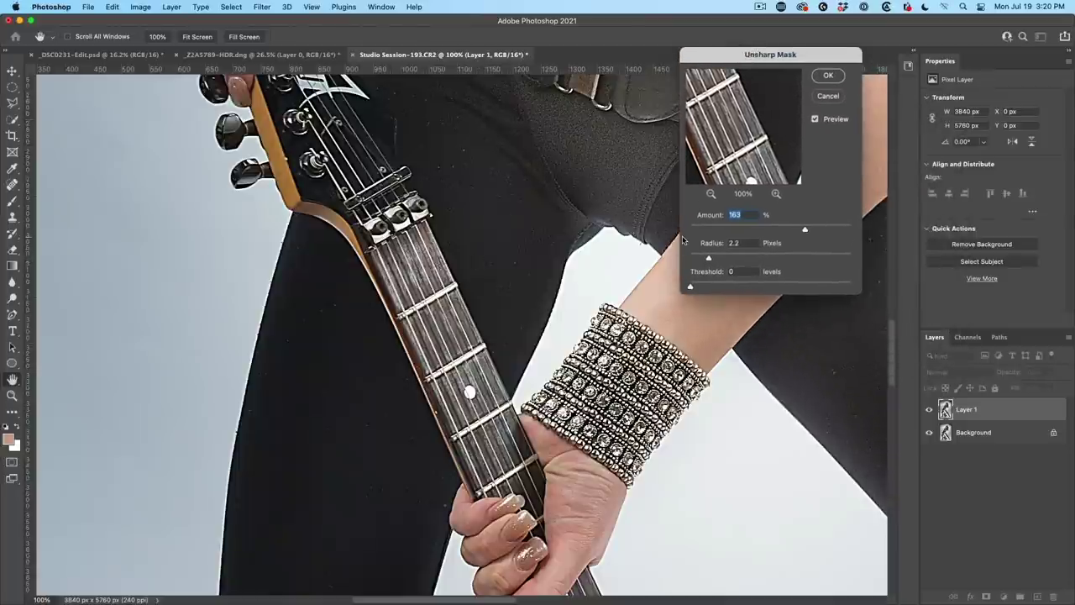
pyautogui.moveTo(708, 257); pyautogui.dragTo(697, 254)
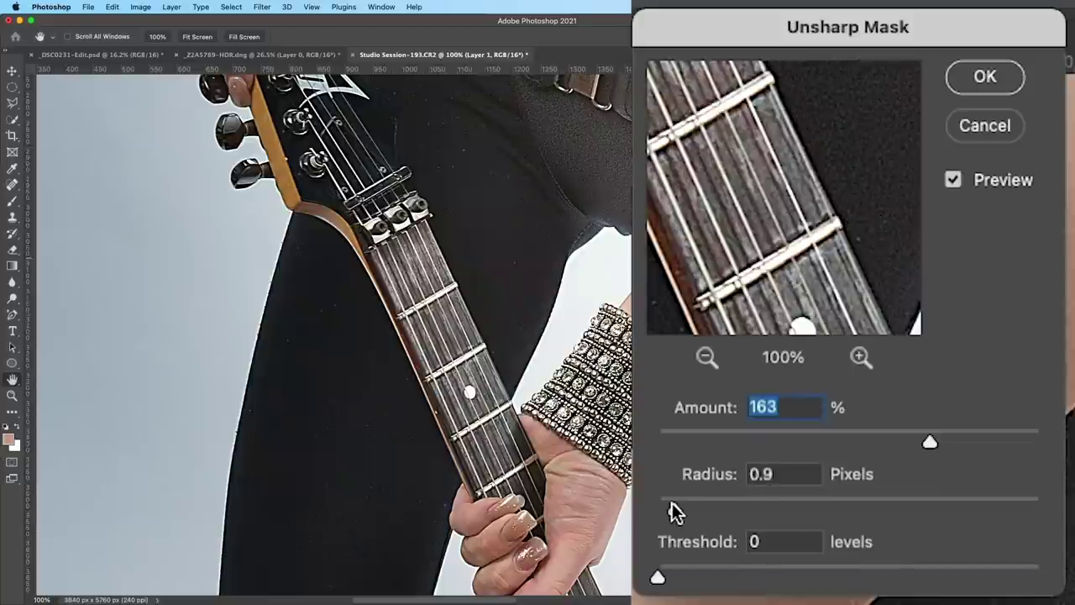
pyautogui.moveTo(672, 502); pyautogui.dragTo(671, 502)
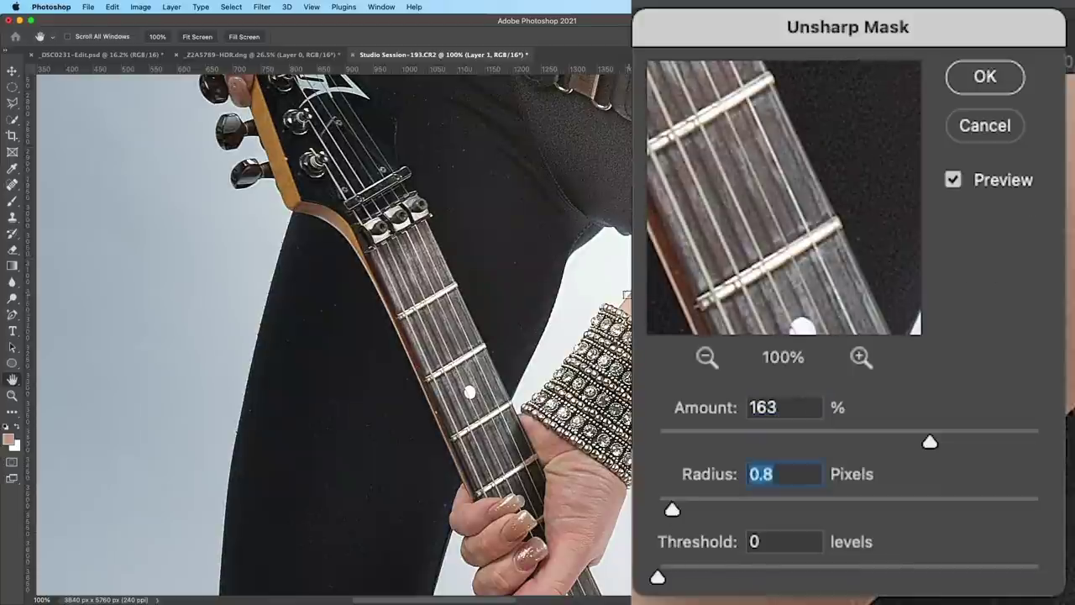
pyautogui.moveTo(930, 440)
pyautogui.mouseDown()
pyautogui.moveTo(657, 440)
pyautogui.moveTo(911, 437)
pyautogui.mouseUp()
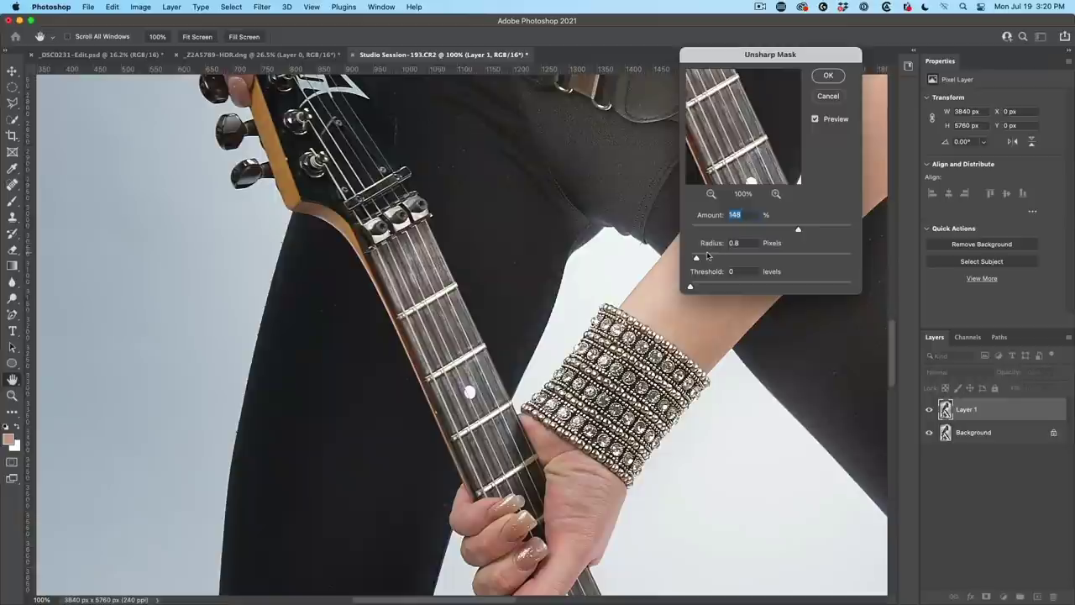
pyautogui.moveTo(697, 260); pyautogui.dragTo(710, 261)
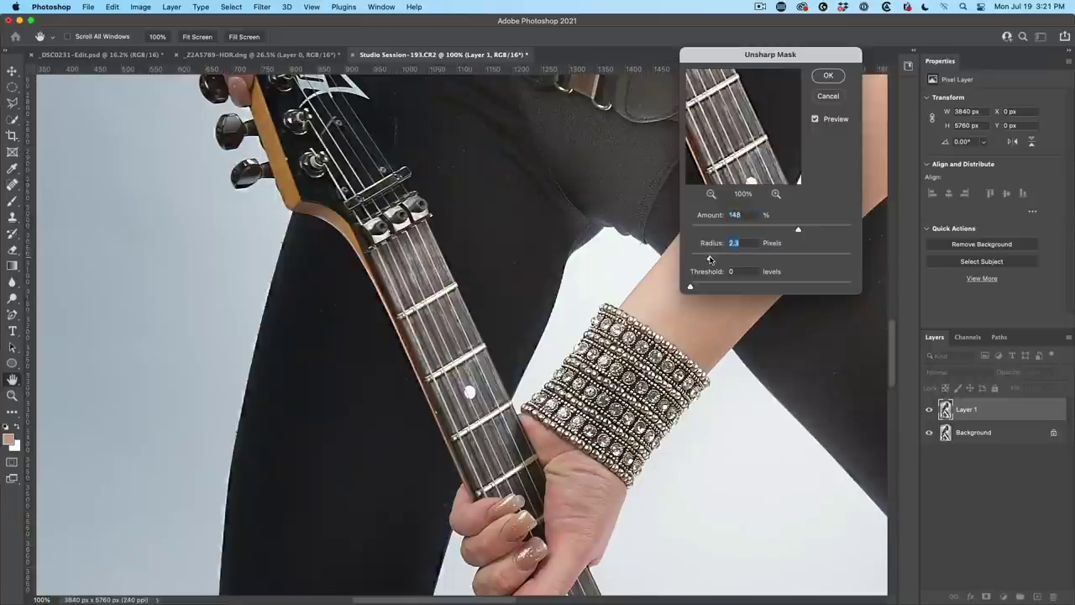
pyautogui.moveTo(404, 453); pyautogui.dragTo(440, 453)
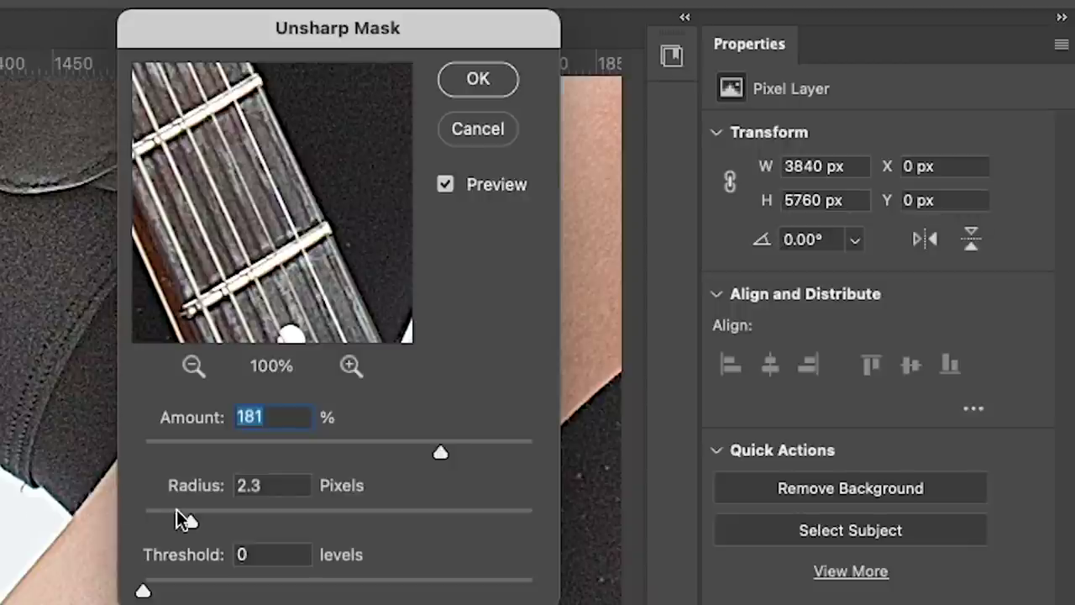
pyautogui.moveTo(188, 521); pyautogui.dragTo(172, 515)
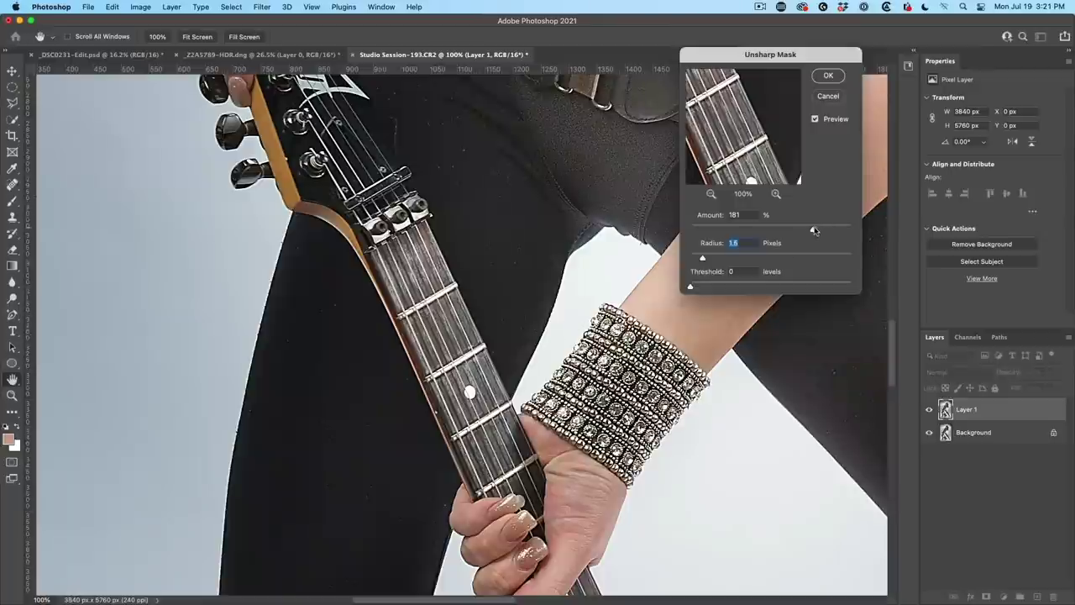
pyautogui.click(828, 75)
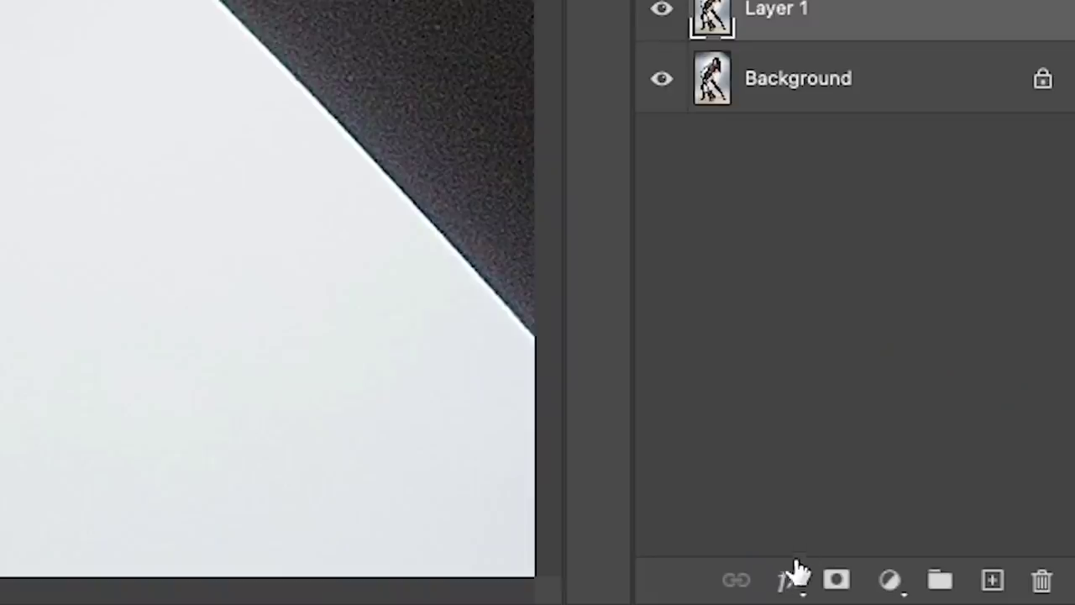
# - Set Layer 1's Blend If This Layer white point to 129, comparing with Preview off and on
pyautogui.click(971, 596)
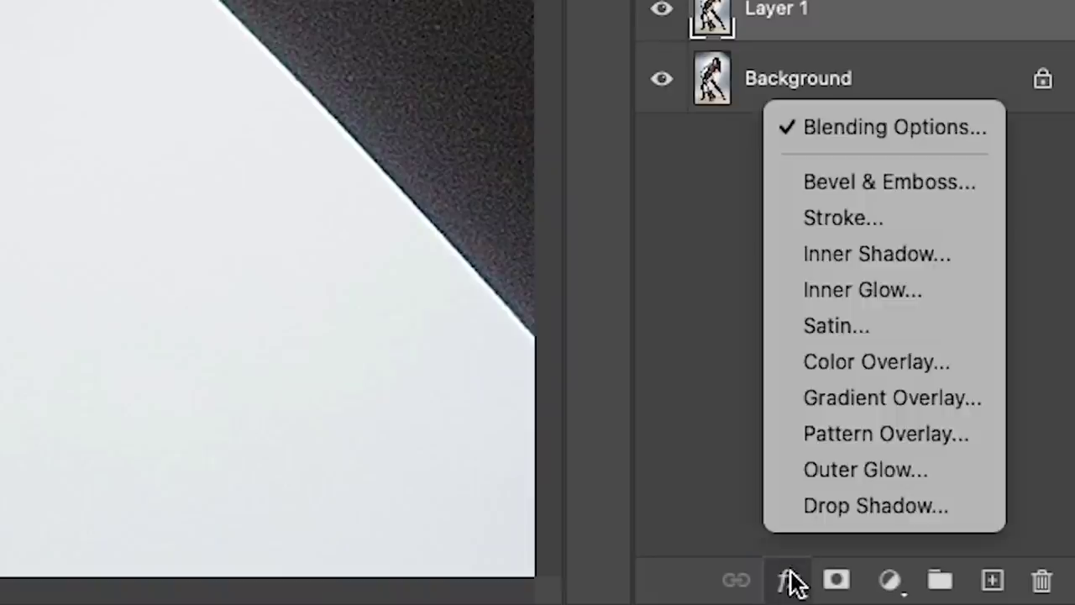
pyautogui.click(909, 129)
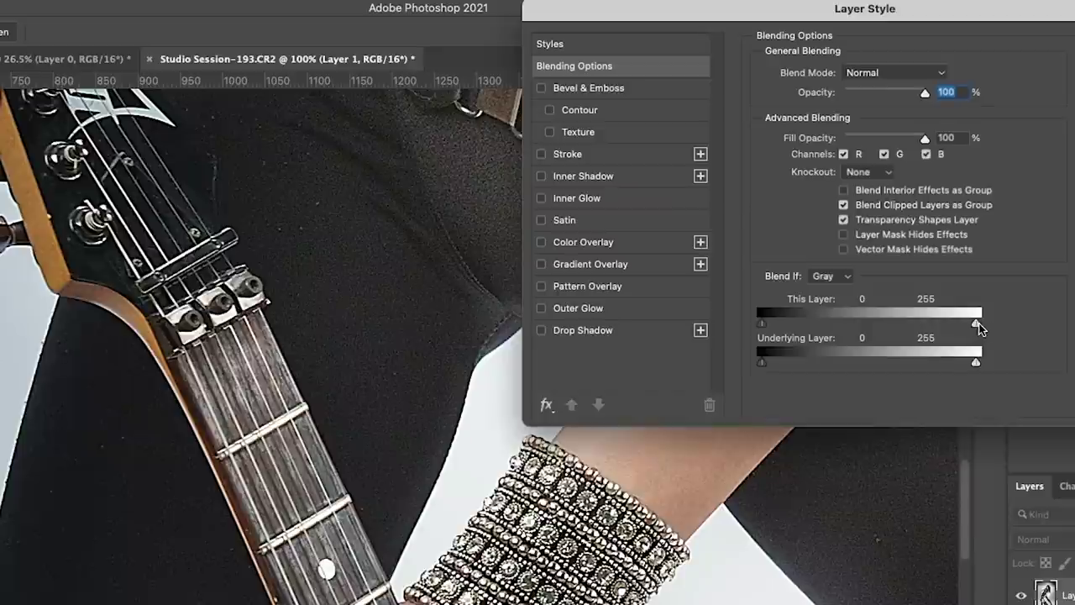
pyautogui.moveTo(977, 326)
pyautogui.mouseDown()
pyautogui.moveTo(846, 328)
pyautogui.moveTo(974, 328)
pyautogui.moveTo(867, 329)
pyautogui.mouseUp()
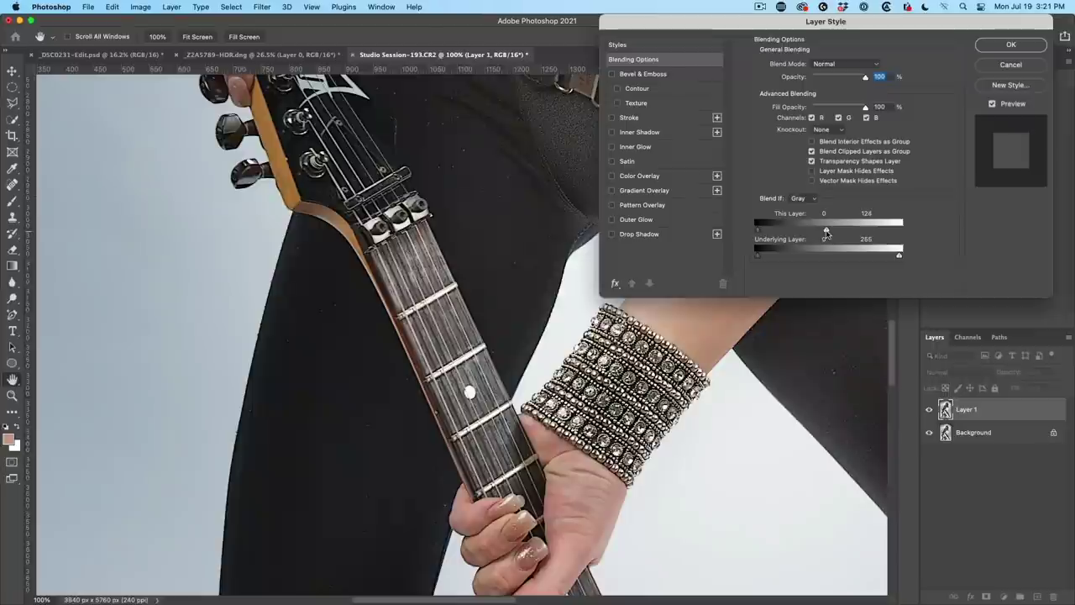
pyautogui.moveTo(829, 232); pyautogui.dragTo(829, 232)
pyautogui.click(993, 104)
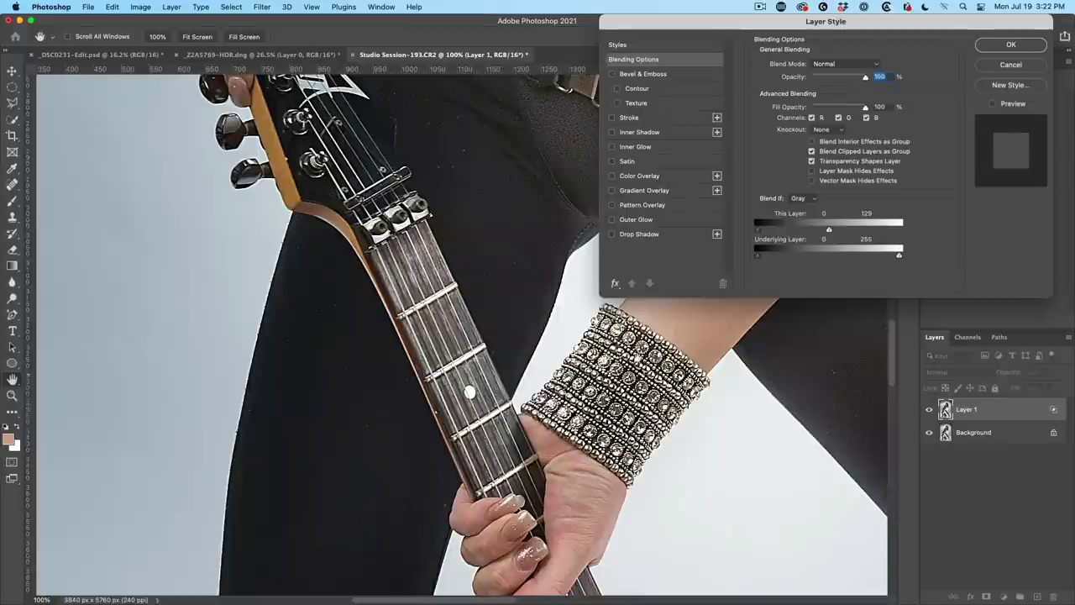
pyautogui.click(992, 103)
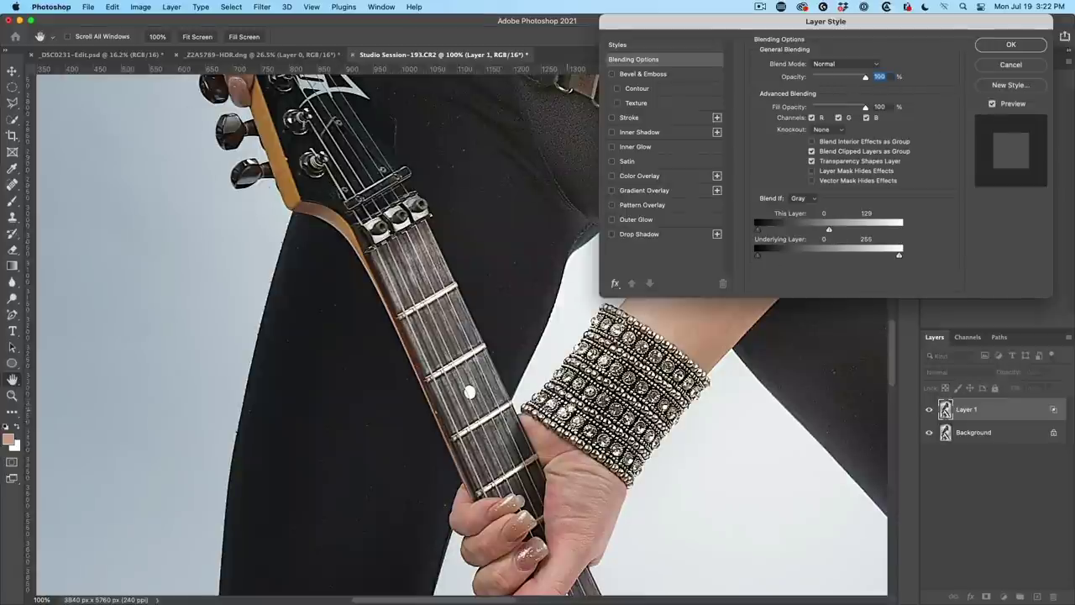
pyautogui.click(1023, 48)
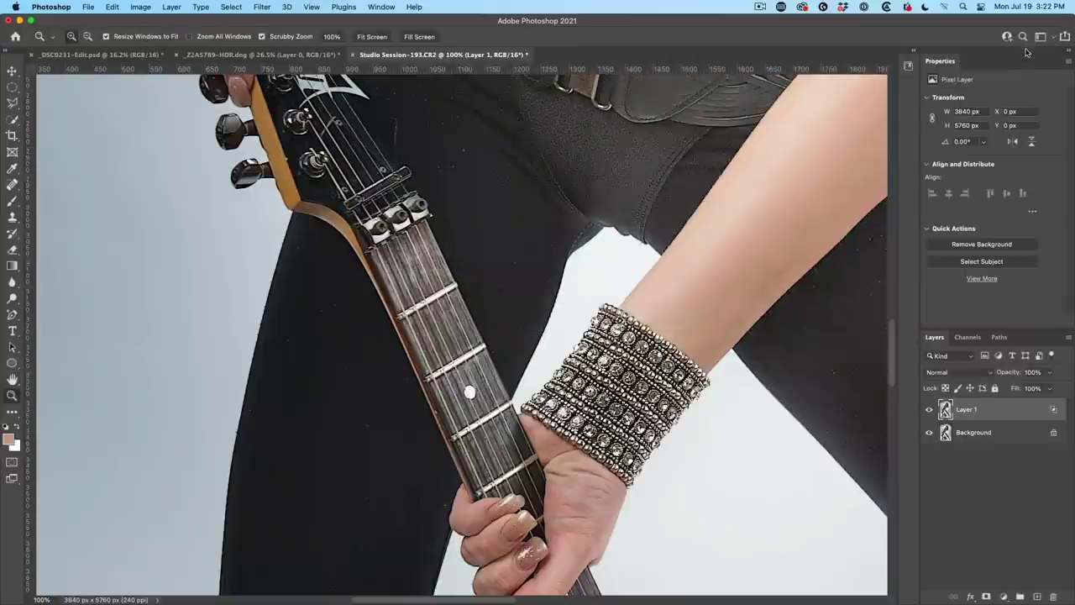
# - Compare Layer 1 hidden and shown, then set its opacity to 88%
pyautogui.click(928, 409)
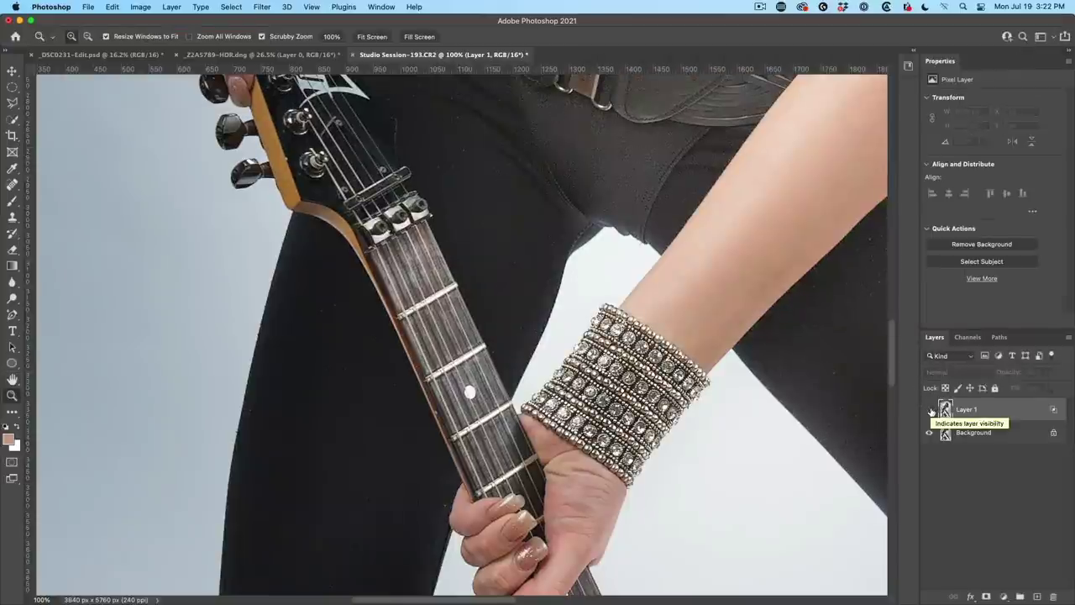
pyautogui.click(929, 409)
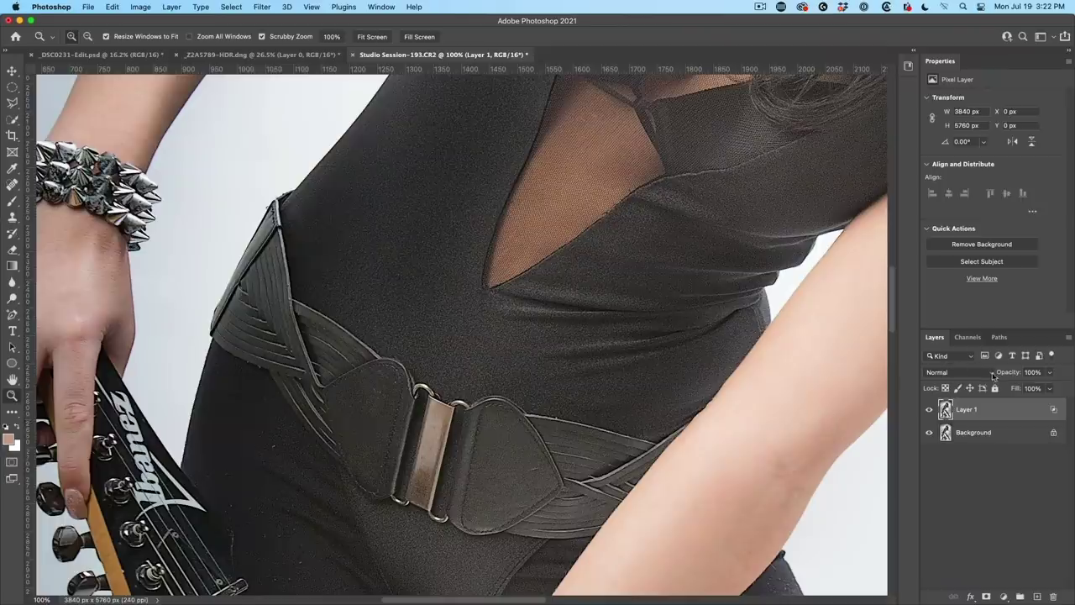
pyautogui.moveTo(1006, 375)
pyautogui.mouseDown()
pyautogui.moveTo(975, 375)
pyautogui.moveTo(986, 375)
pyautogui.mouseUp()
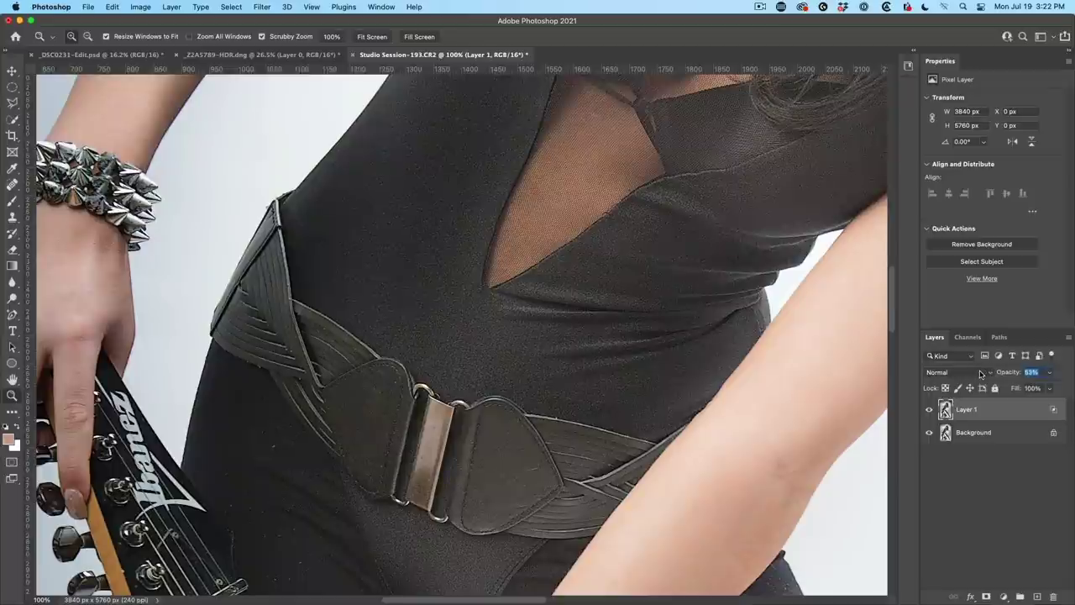
pyautogui.write('100')
pyautogui.press('Return')
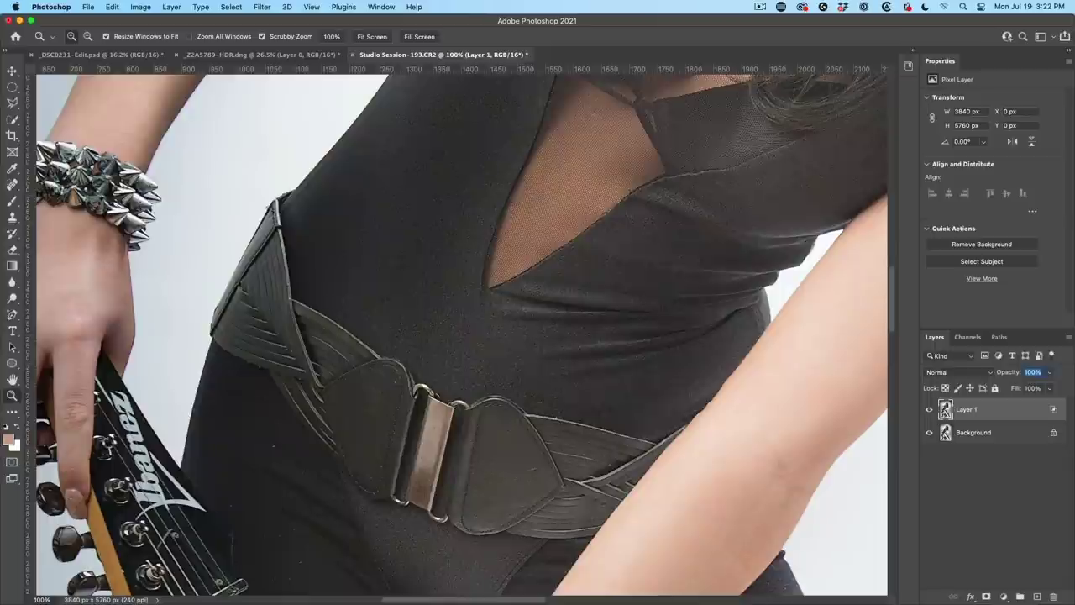
pyautogui.write('89')
pyautogui.press('Return')
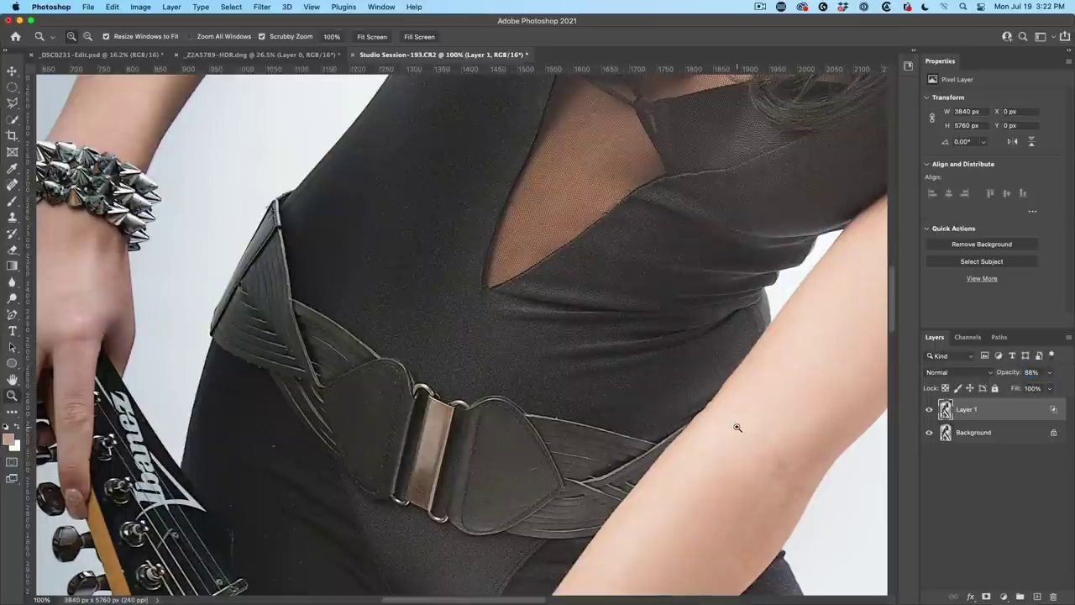
# - Fit the photo on screen, recompare Layer 1, and switch to DSC0231-Edit.psd
pyautogui.press('super+0')
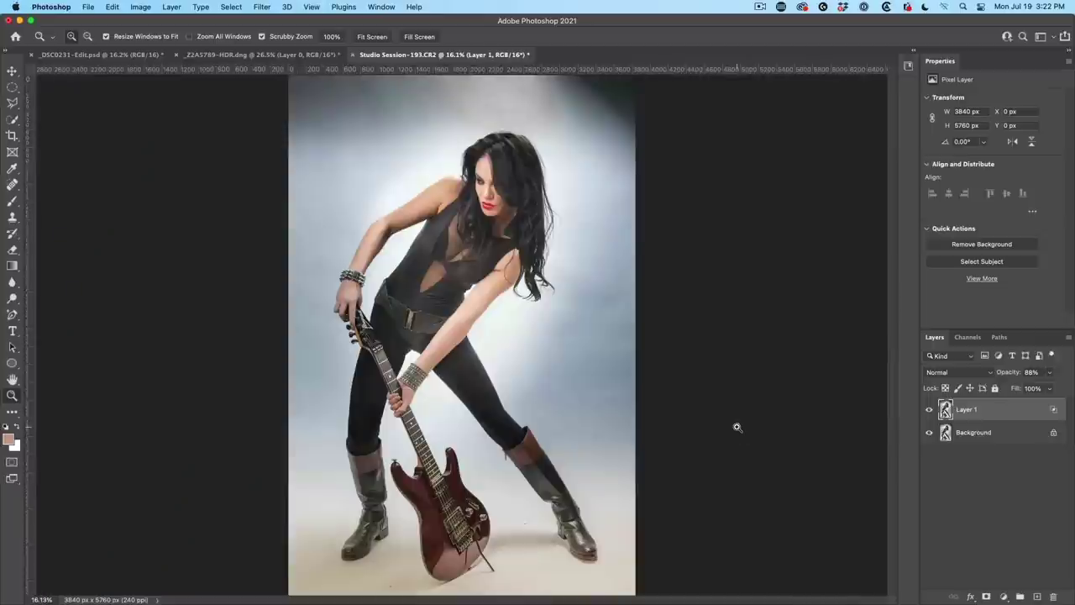
pyautogui.click(929, 409)
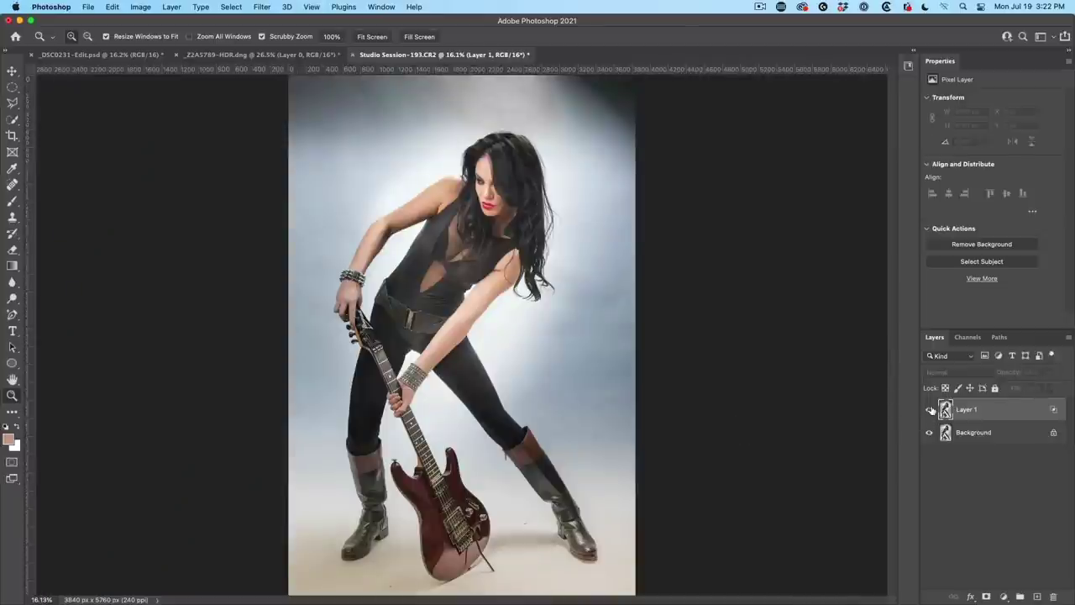
pyautogui.click(929, 408)
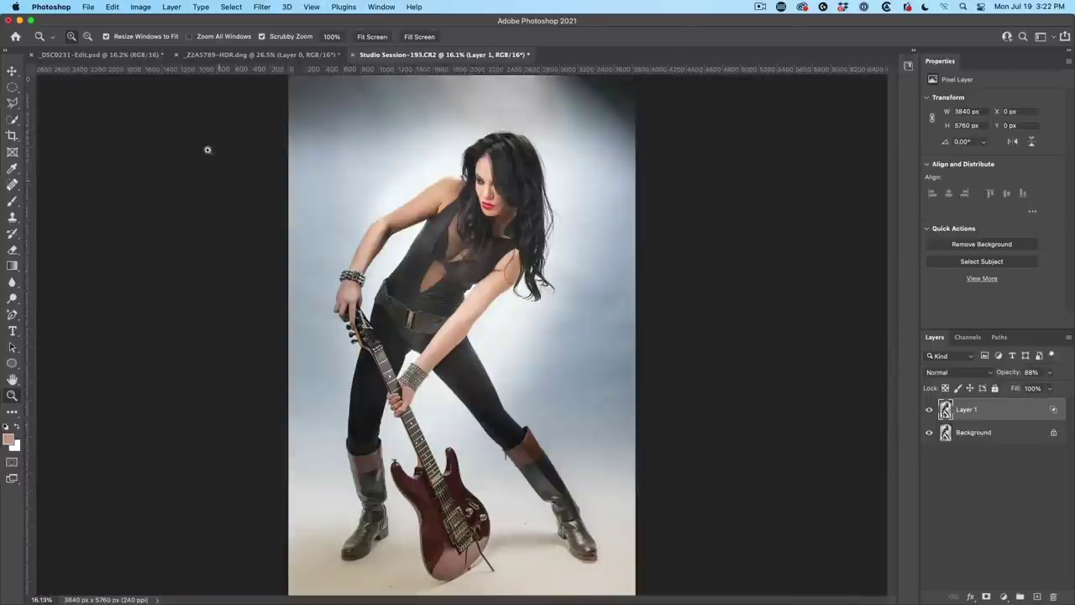
pyautogui.hotkey('ctrl', 'Tab')
# - At 100% on the sky and orange flowers, duplicate the Background and name the copy USM
pyautogui.doubleClick(13, 396)
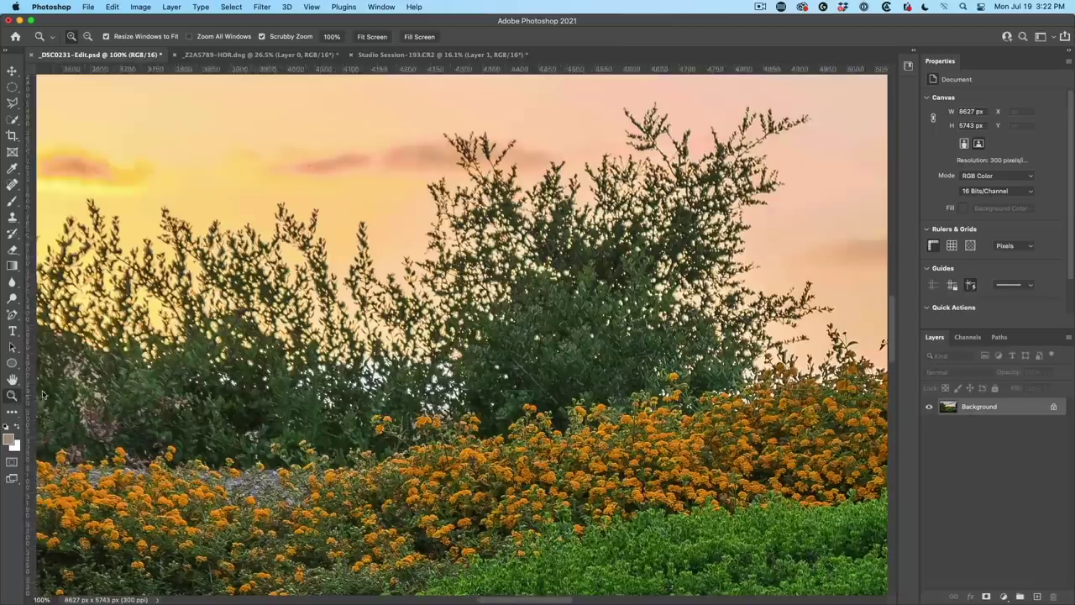
pyautogui.scroll(-10, 635, 451)
pyautogui.hscroll(10, 607, 377)
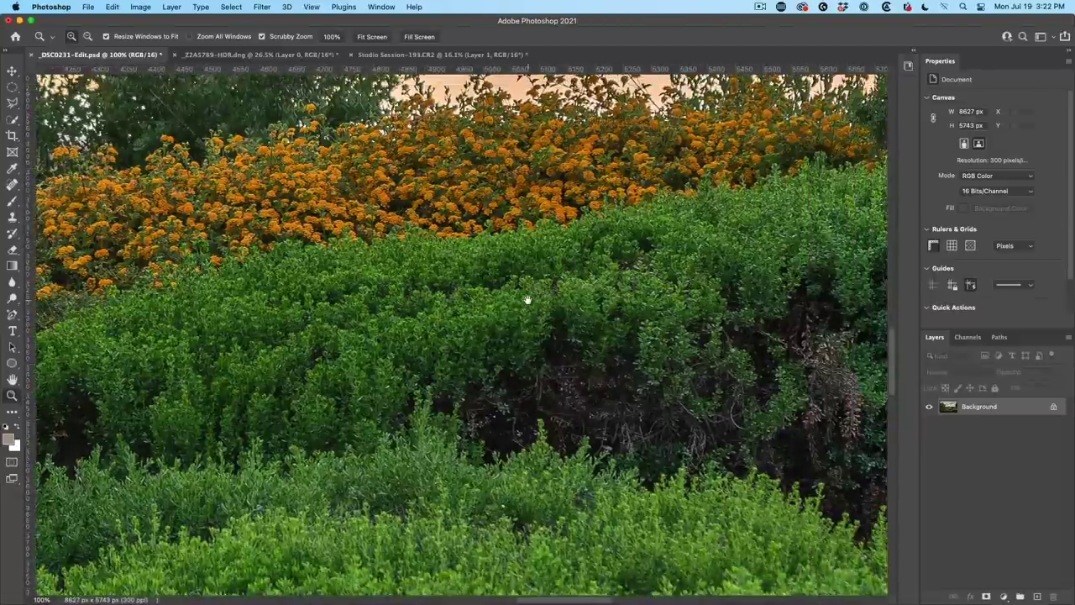
pyautogui.moveTo(527, 300); pyautogui.dragTo(551, 360)
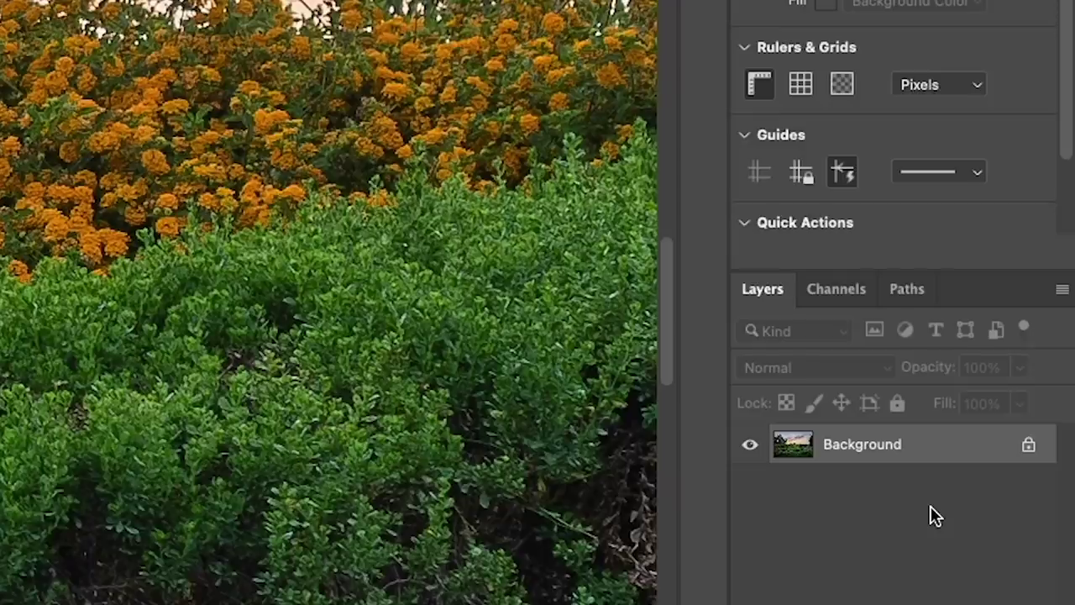
pyautogui.hotkey('ctrl', 'j')
pyautogui.hotkey('ctrl', 'j')
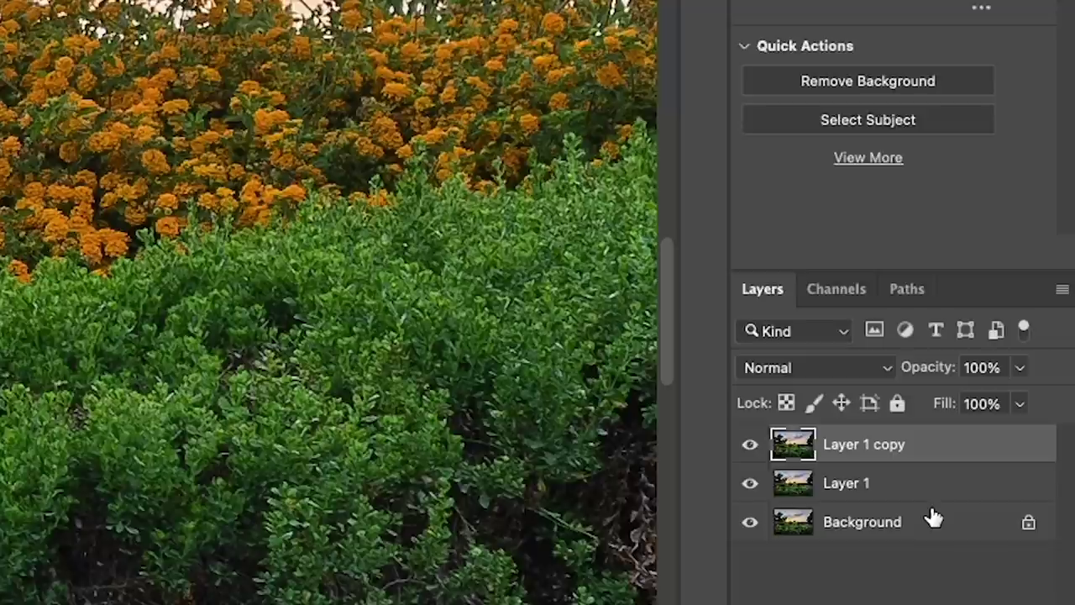
pyautogui.doubleClick(863, 483)
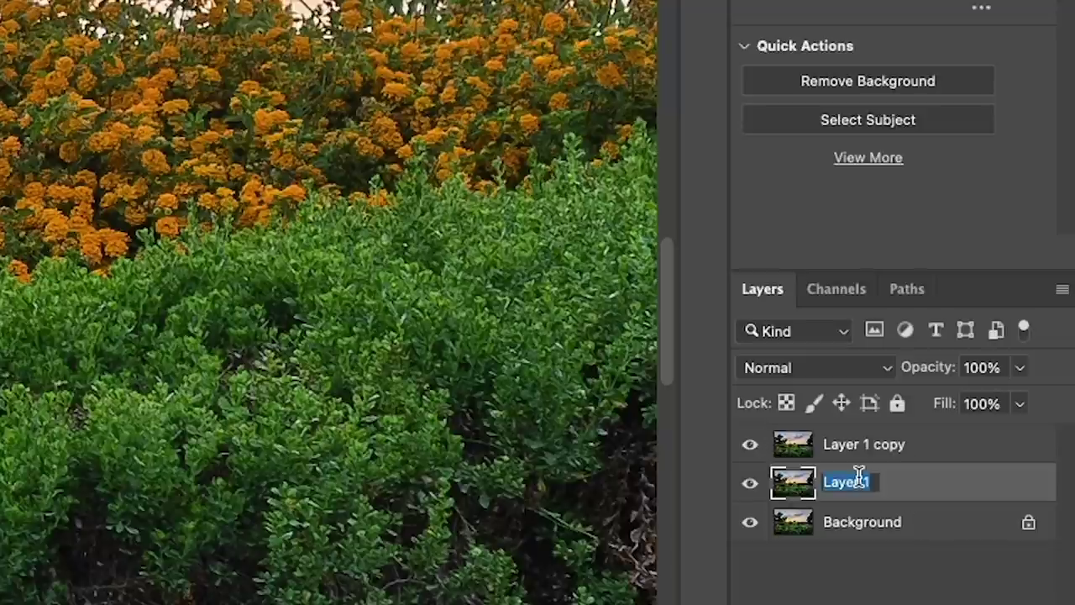
pyautogui.write('USM')
# - Rename the next copy SS, then duplicate it and name the new layer HSP
pyautogui.doubleClick(861, 442)
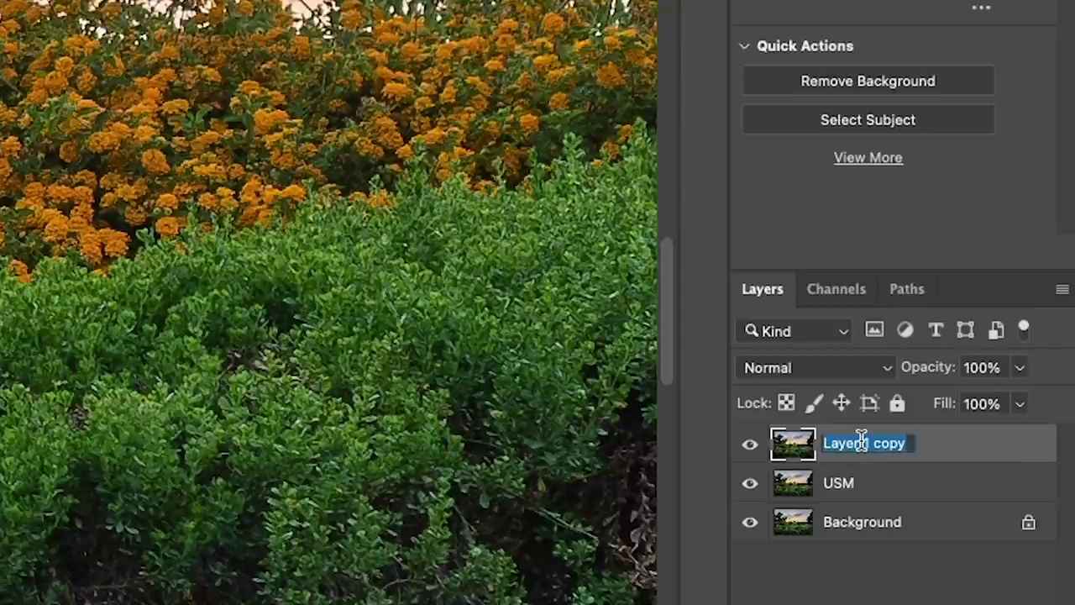
pyautogui.write('SS')
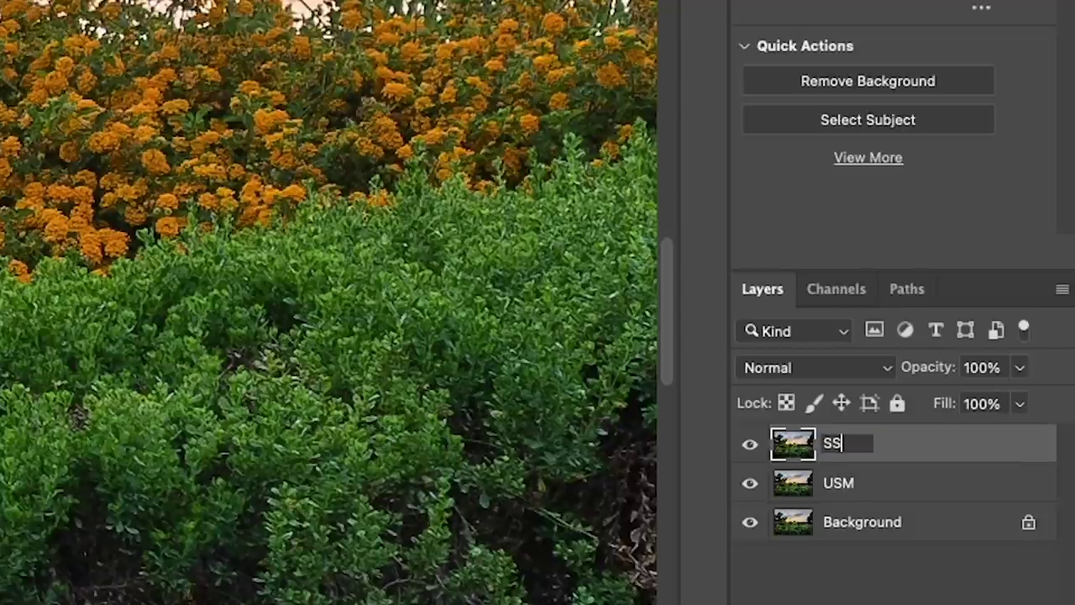
pyautogui.click(908, 444)
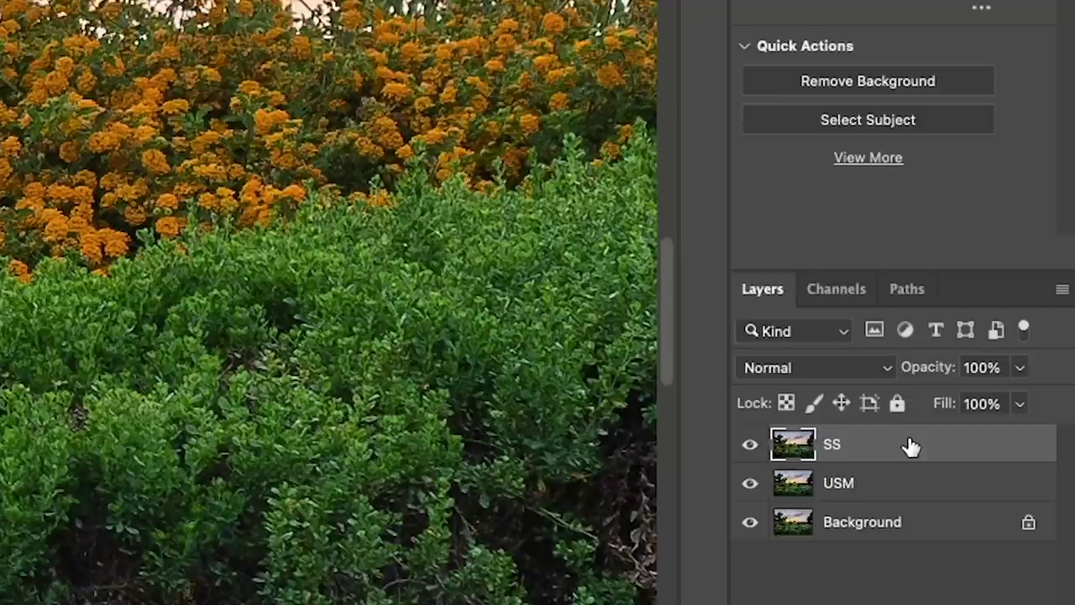
pyautogui.hotkey('ctrl', 'j')
pyautogui.doubleClick(858, 446)
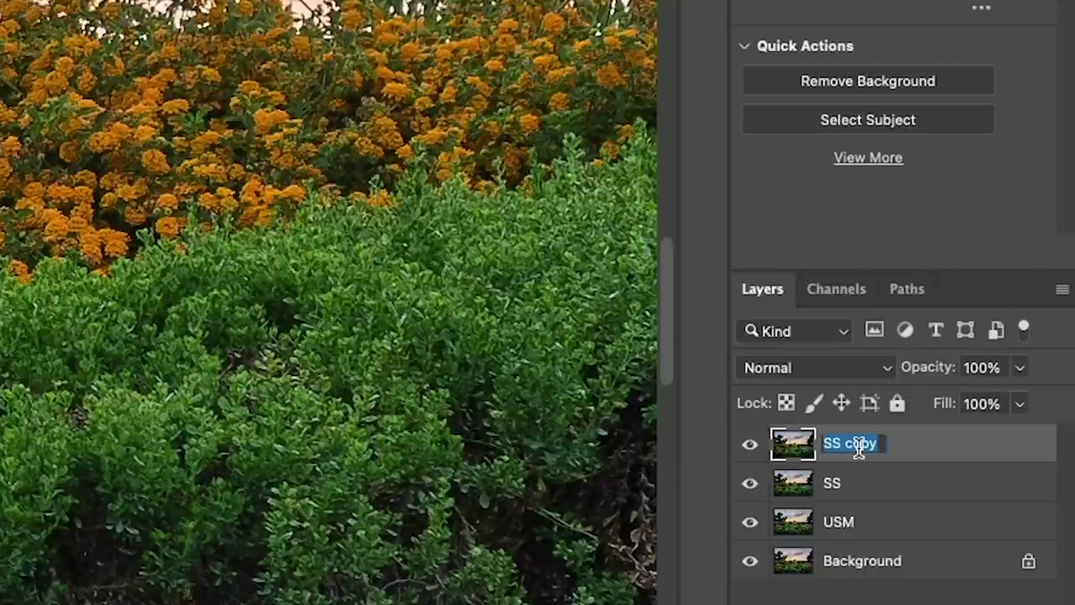
pyautogui.write('HSP')
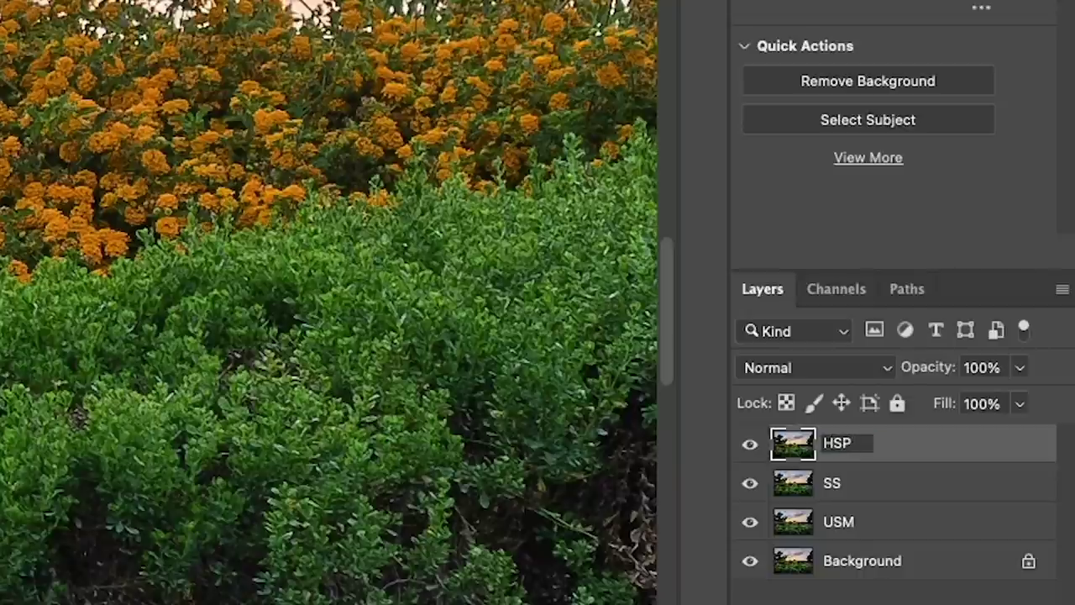
pyautogui.press('Return')
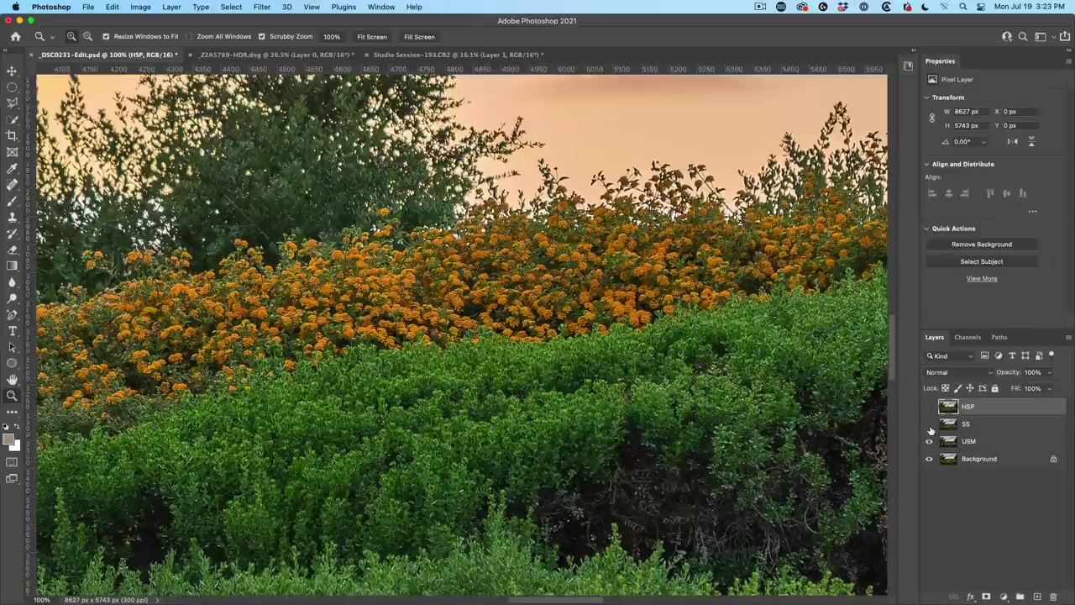
# - Apply Unsharp Mask to the USM layer with Amount 181%, Radius 0.9 pixels, Threshold 0
pyautogui.click(959, 444)
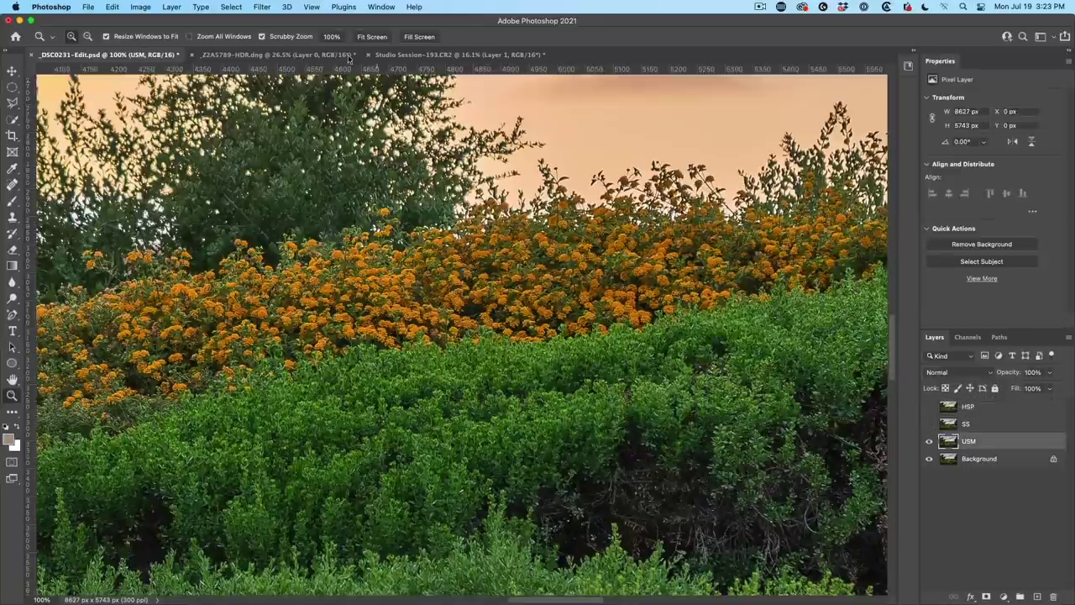
pyautogui.click(263, 8)
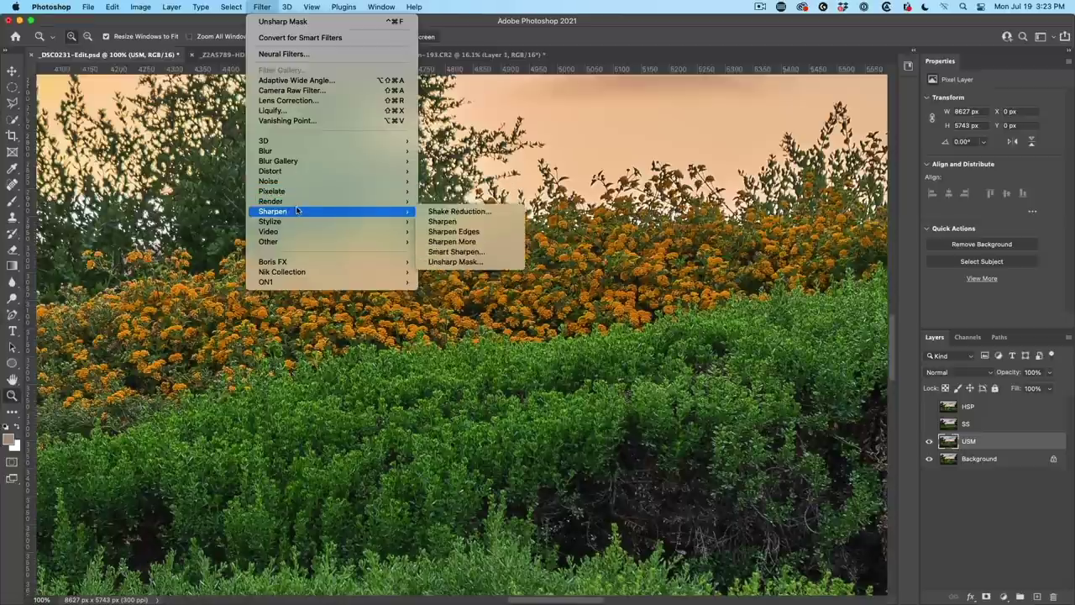
pyautogui.moveTo(301, 212)
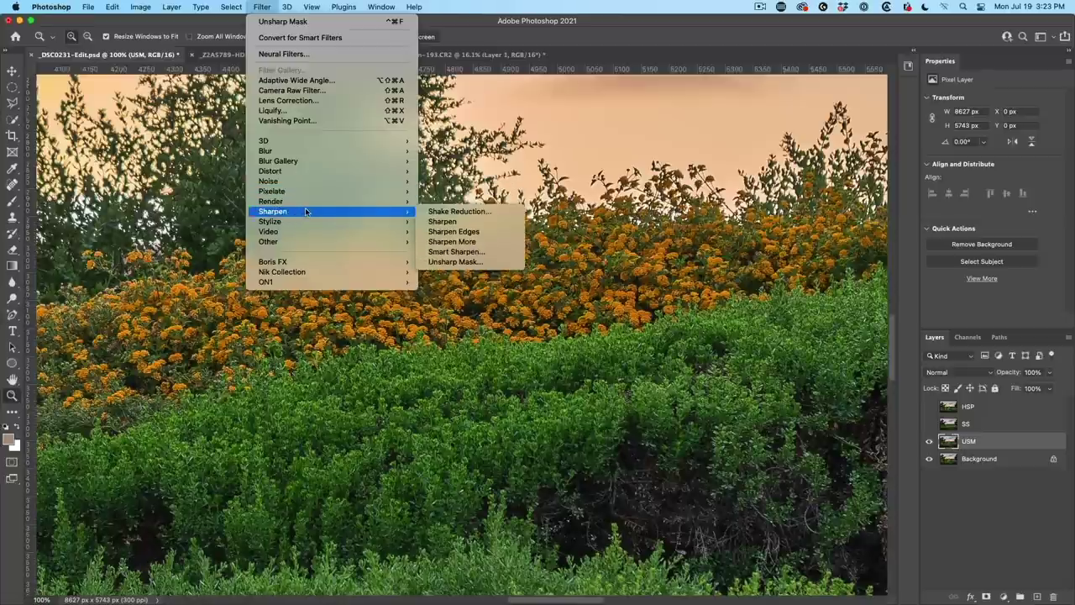
pyautogui.click(458, 261)
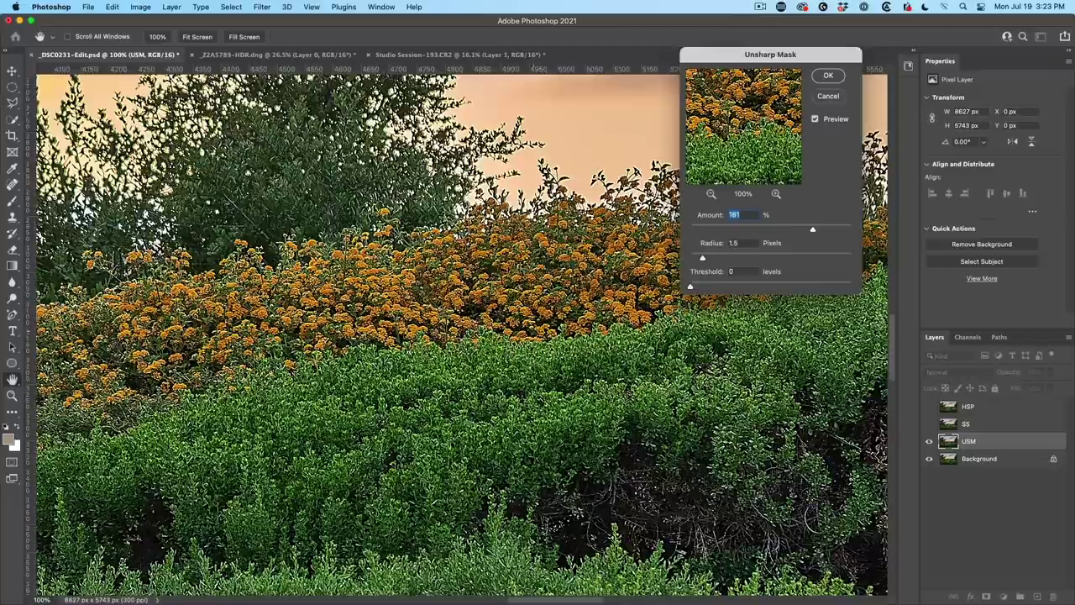
pyautogui.moveTo(703, 257); pyautogui.dragTo(695, 260)
pyautogui.click(828, 76)
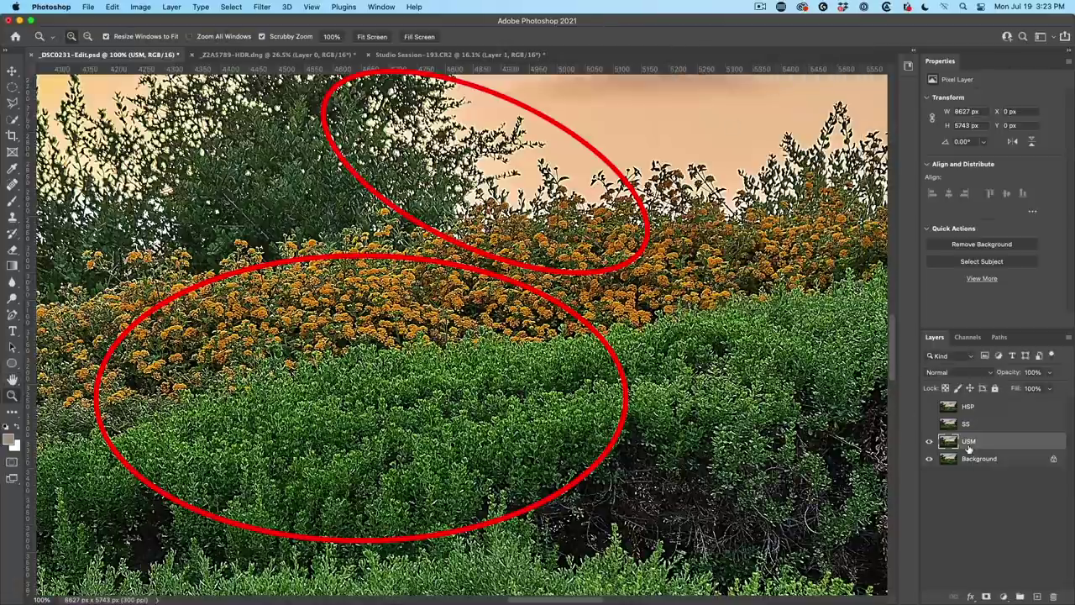
pyautogui.click(972, 595)
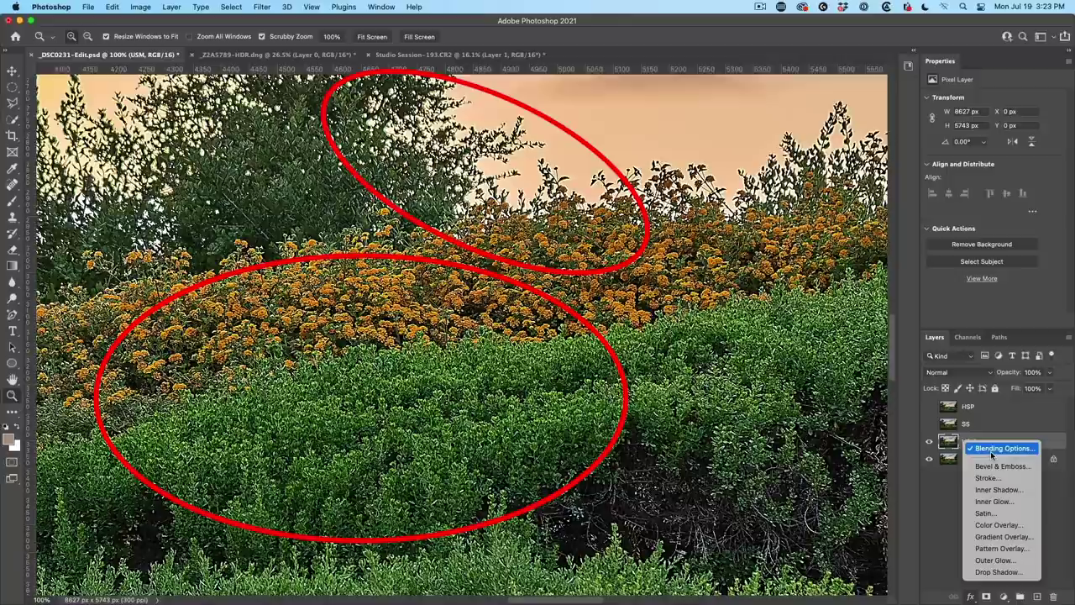
# - Set the USM layer's Blend If This Layer white point to 181 and toggle the layer to compare
pyautogui.click(991, 452)
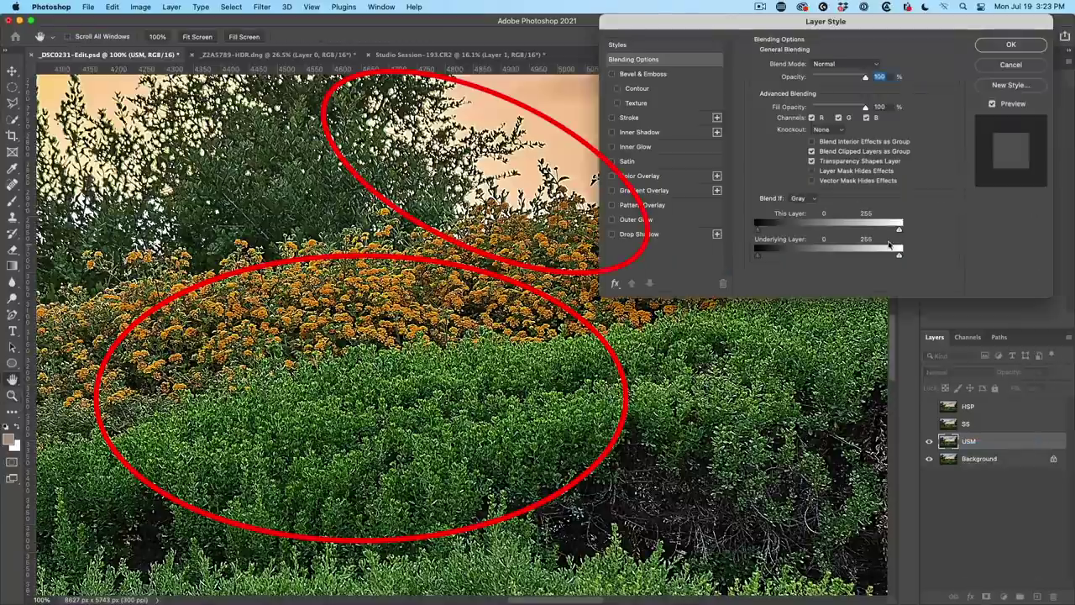
pyautogui.moveTo(897, 233); pyautogui.dragTo(852, 233)
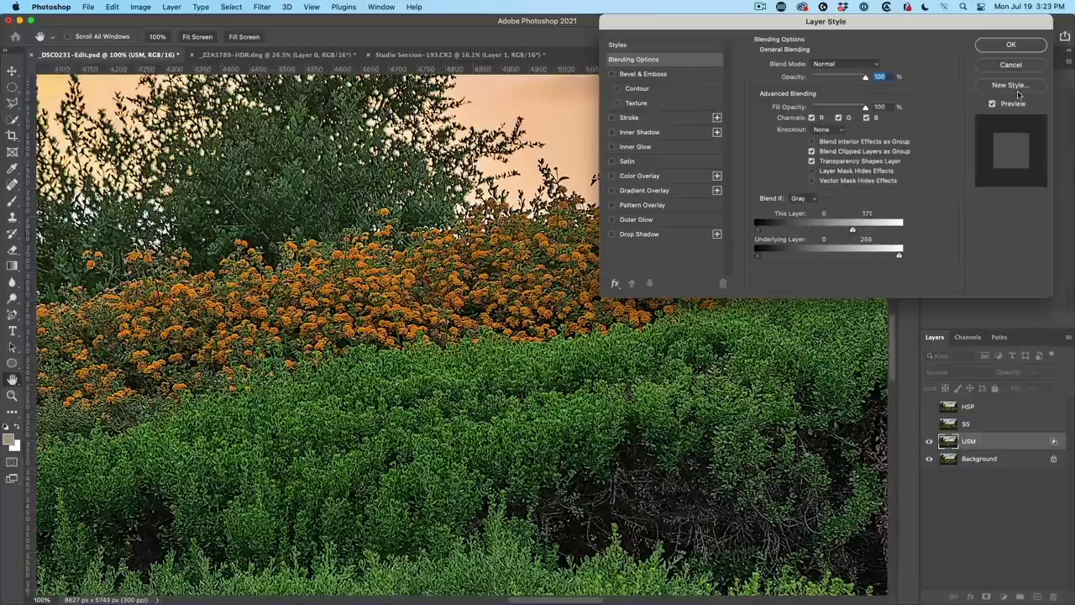
pyautogui.click(1022, 47)
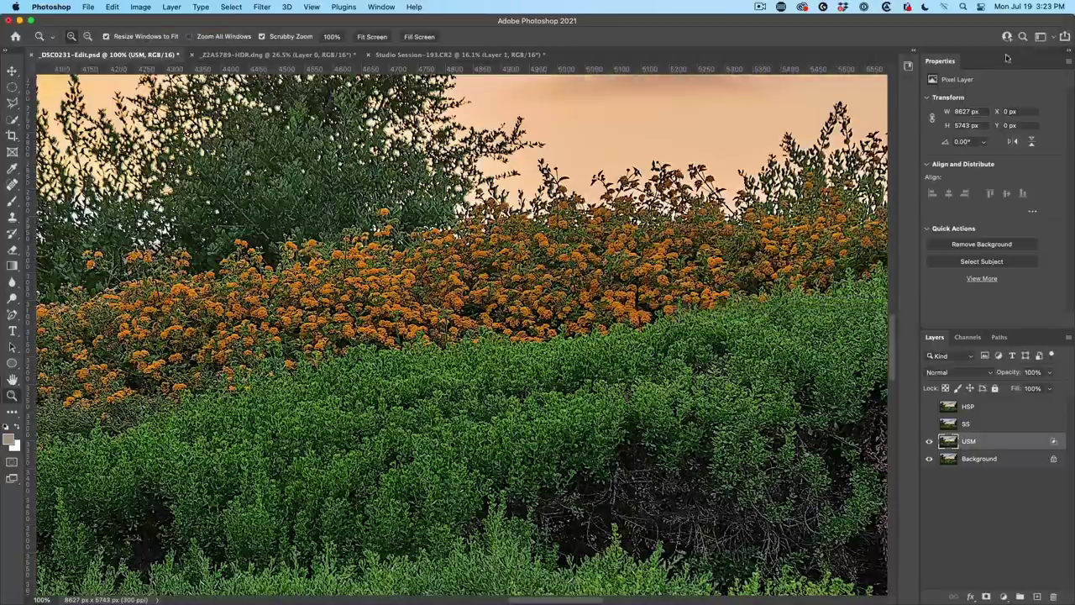
pyautogui.click(929, 442)
pyautogui.click(929, 441)
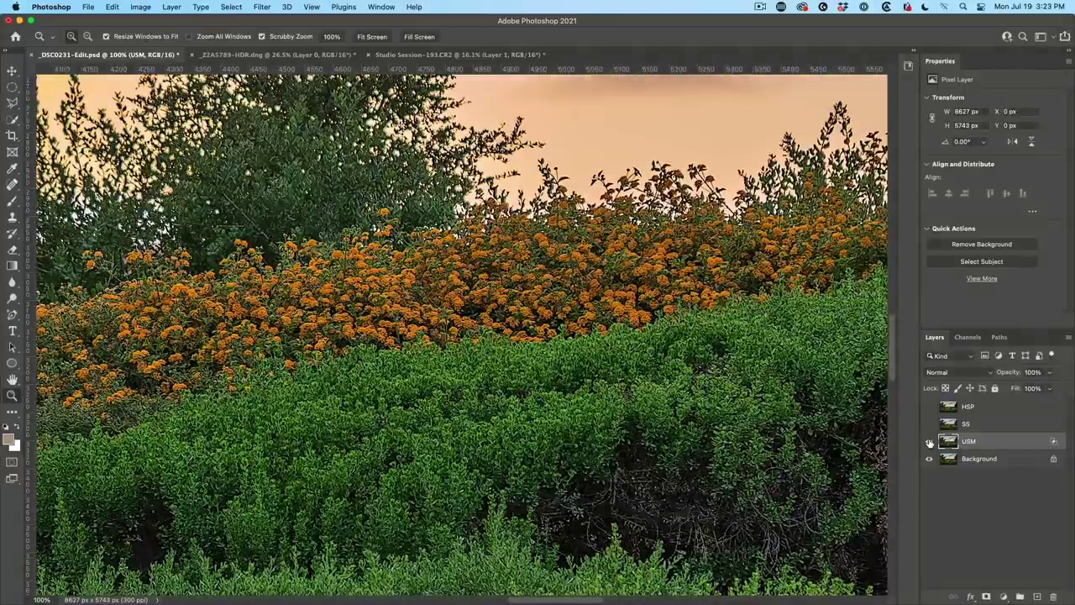
pyautogui.click(928, 441)
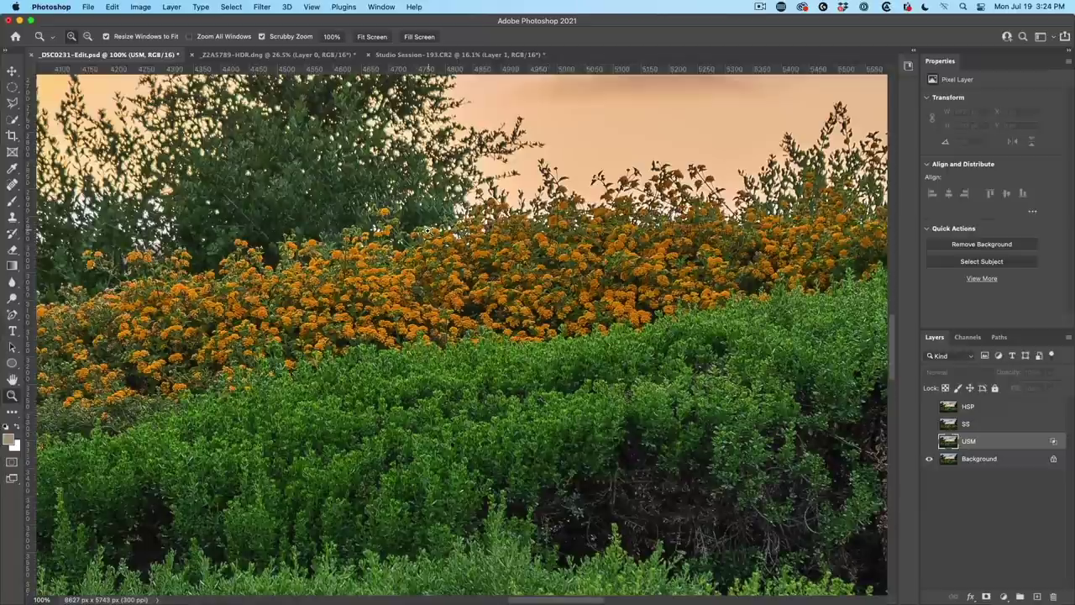
# - Move the view to the sunset sky above the trees and show the USM layer again
pyautogui.press('h')
pyautogui.moveTo(344, 200); pyautogui.dragTo(493, 333)
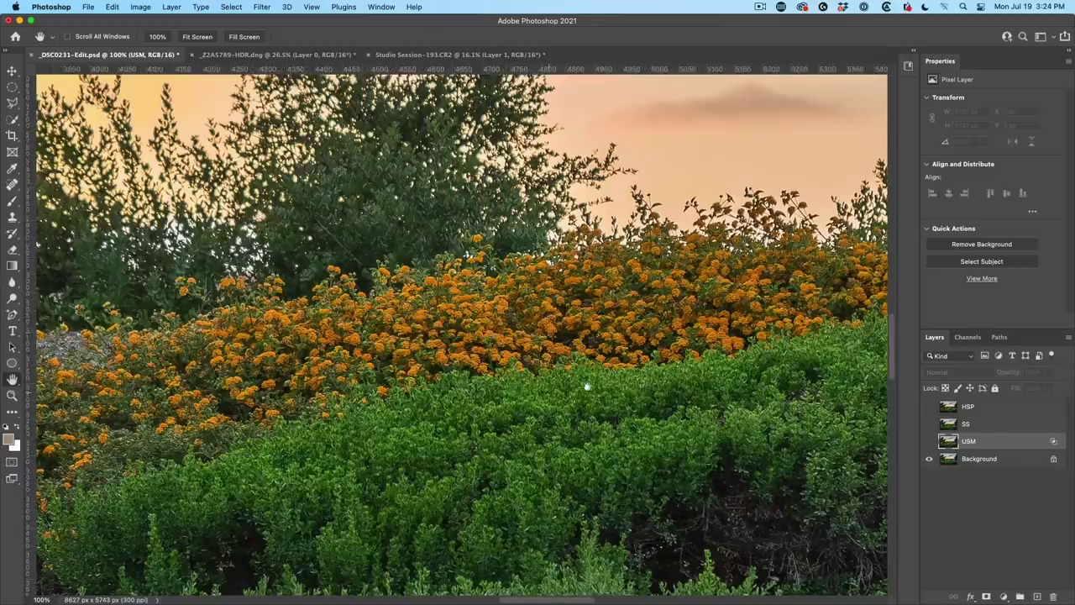
pyautogui.press('h')
pyautogui.moveTo(752, 324); pyautogui.dragTo(498, 309)
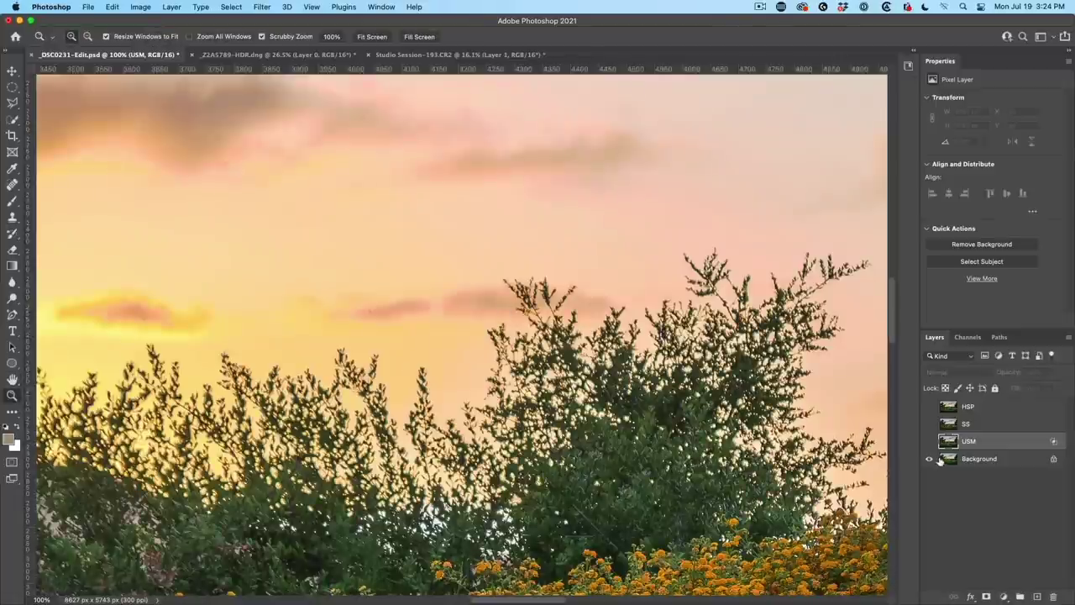
pyautogui.click(929, 440)
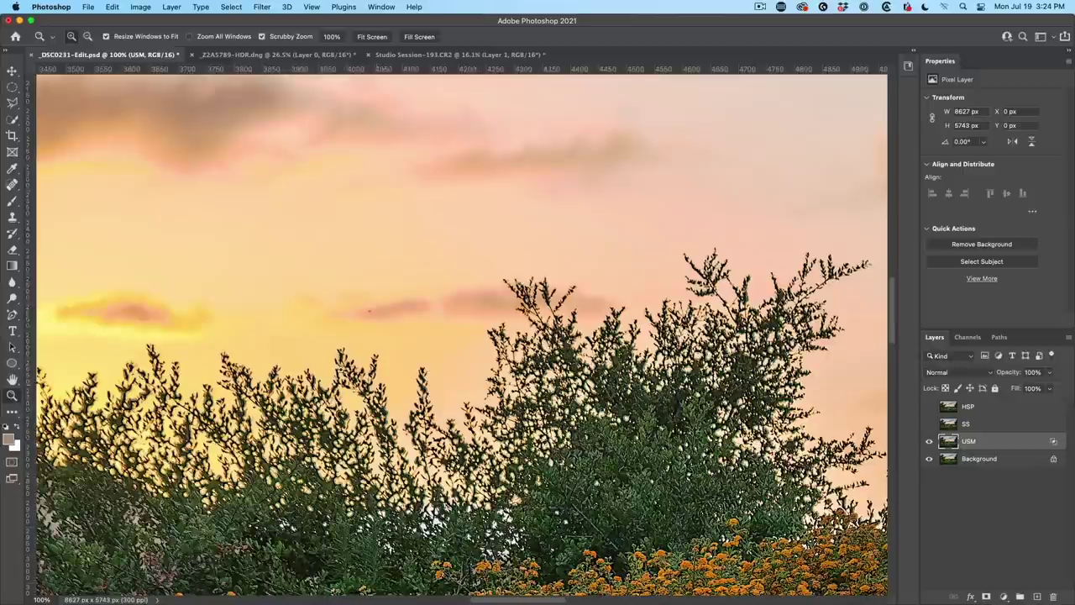
# - Recheck Blend If against full range, keep it at 181, then hide USM and show SS
pyautogui.doubleClick(1056, 442)
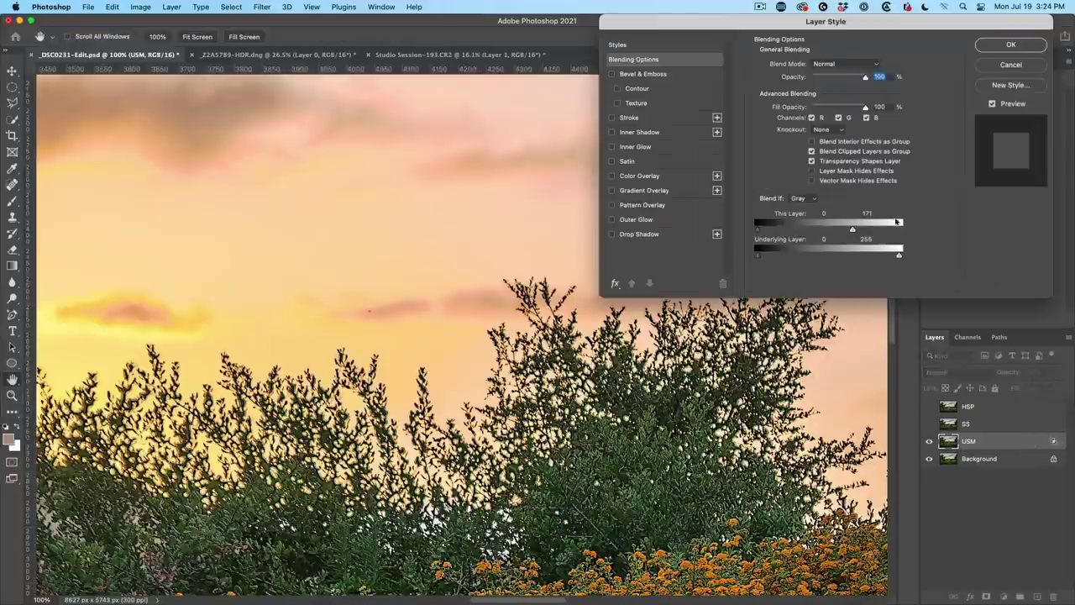
pyautogui.moveTo(853, 231); pyautogui.dragTo(918, 235)
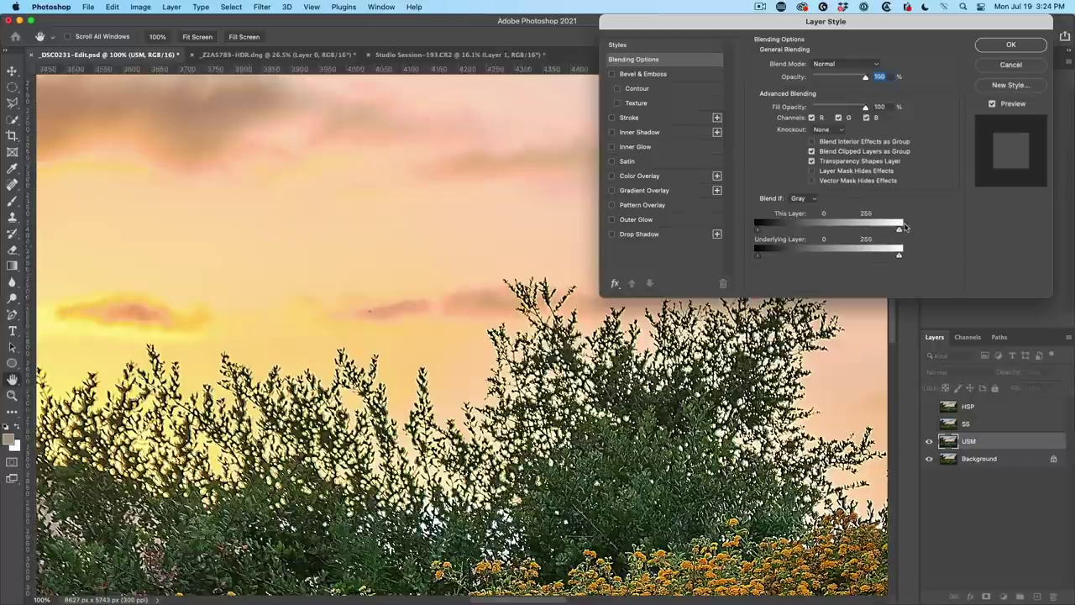
pyautogui.moveTo(900, 230); pyautogui.dragTo(858, 232)
pyautogui.click(1011, 45)
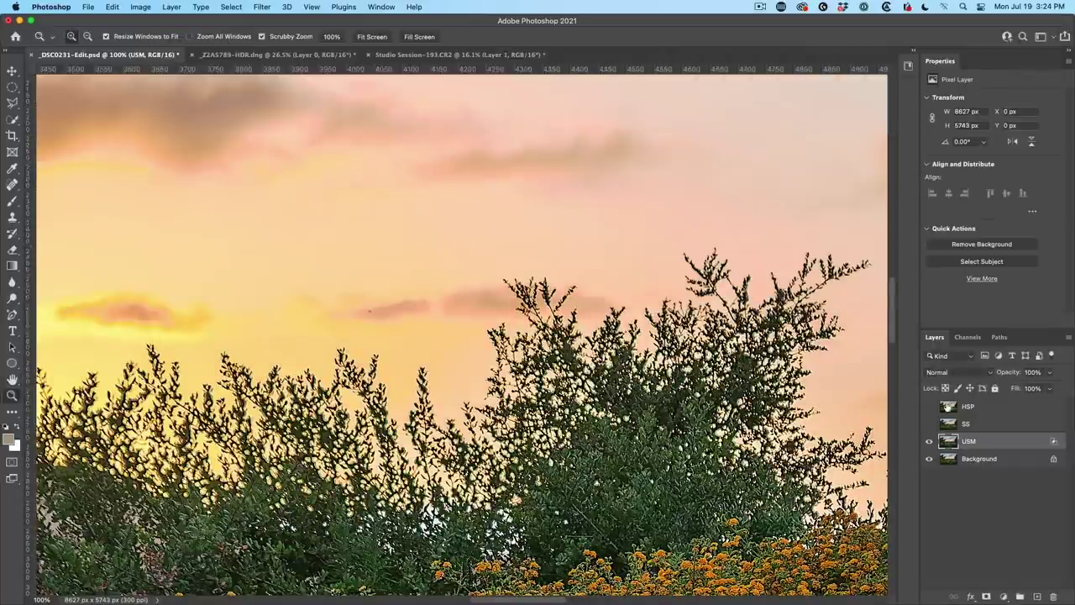
pyautogui.click(930, 441)
pyautogui.click(929, 424)
# - On the SS layer, preview Smart Sharpen at Amount 291%, Radius 2.3 px, Reduce Noise 13%
pyautogui.click(957, 424)
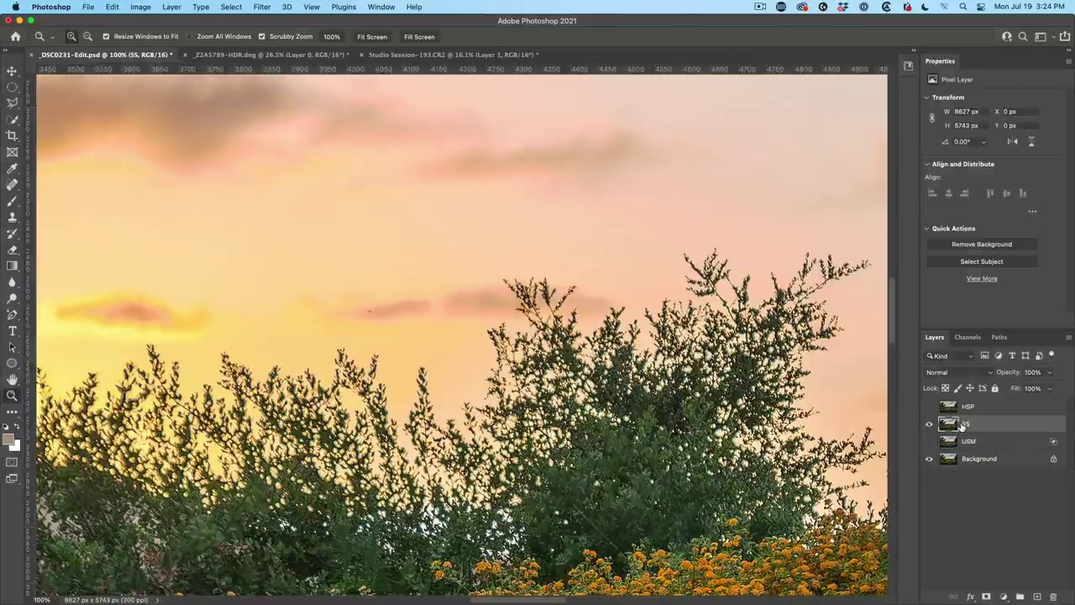
pyautogui.click(262, 7)
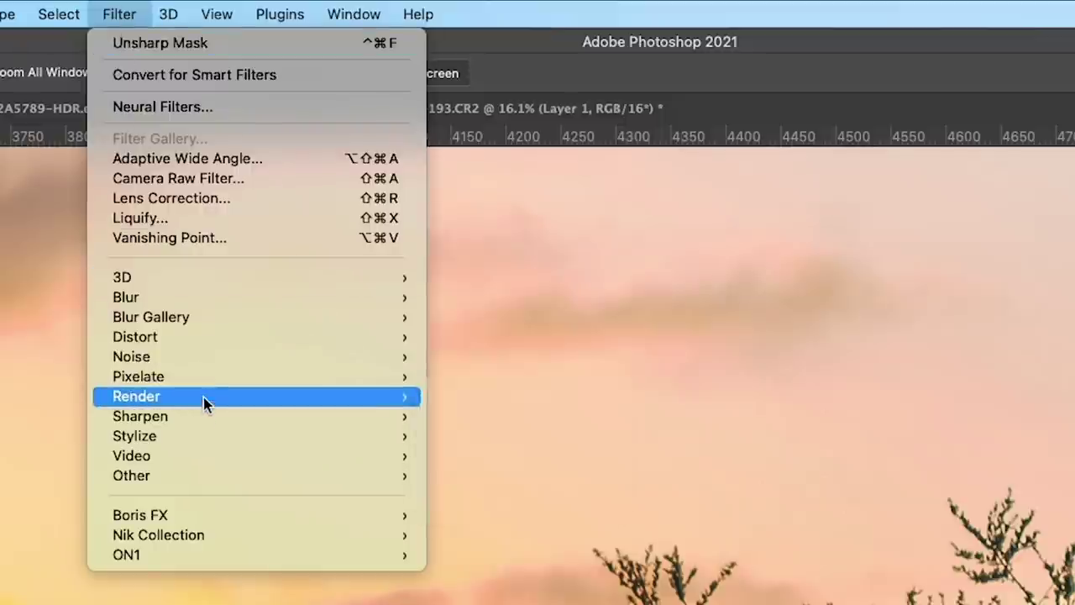
pyautogui.moveTo(227, 415)
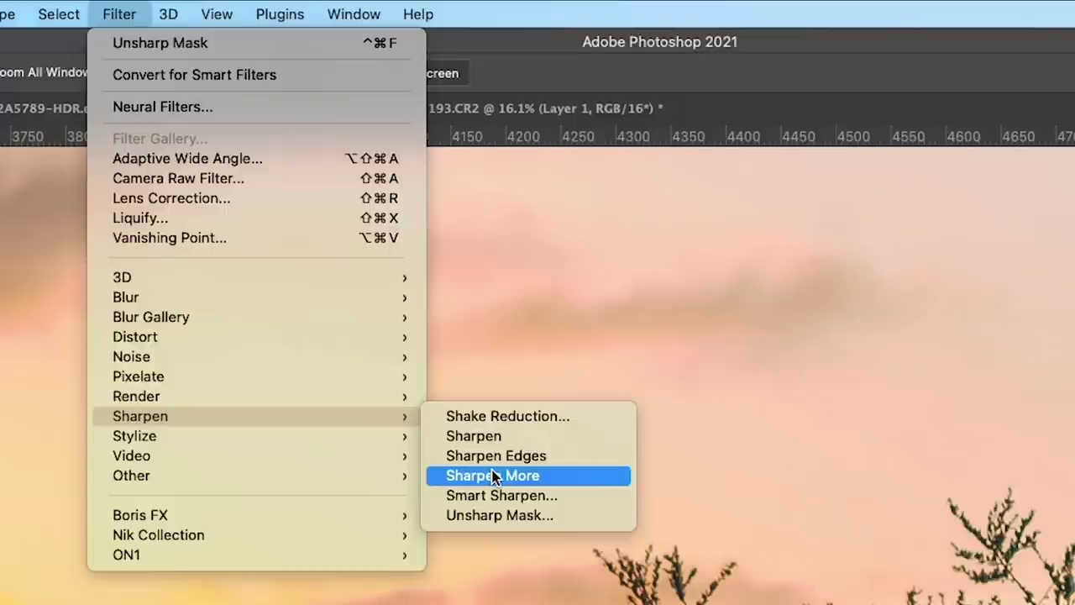
pyautogui.click(501, 495)
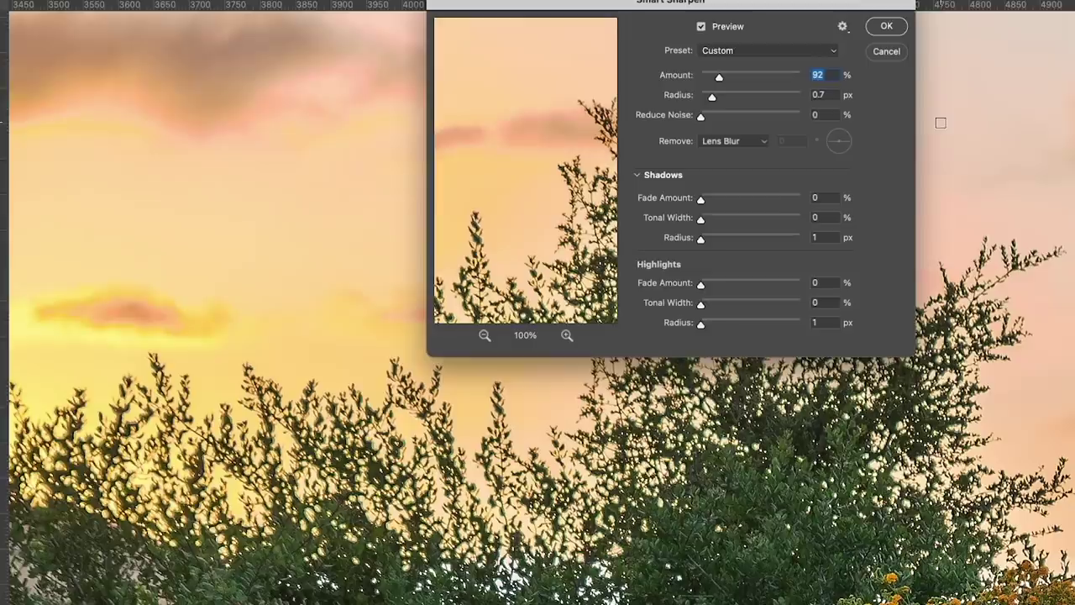
pyautogui.moveTo(714, 485); pyautogui.dragTo(624, 288)
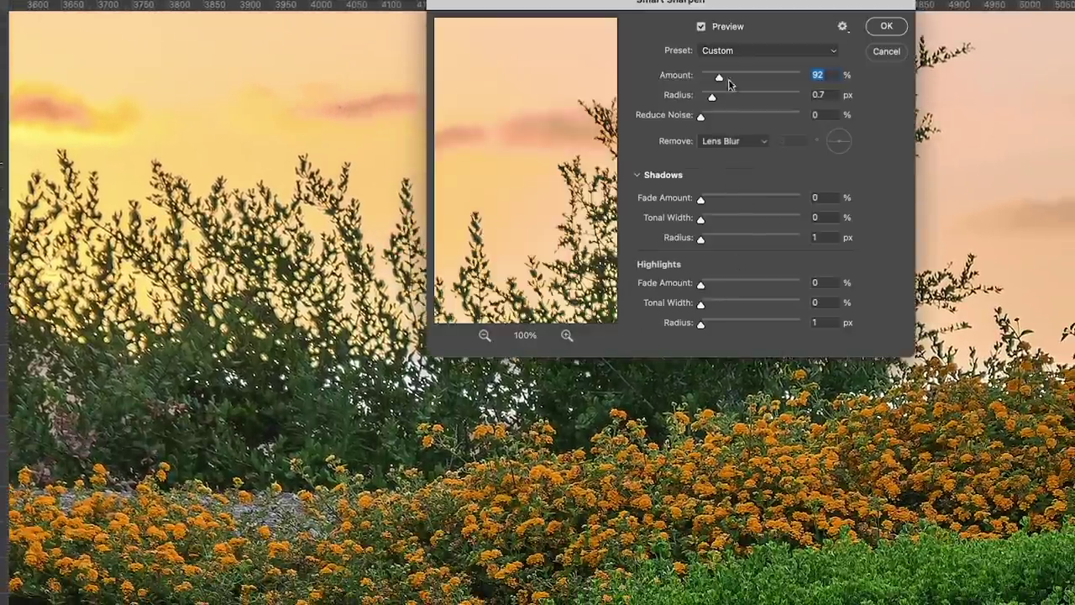
pyautogui.moveTo(718, 79); pyautogui.dragTo(712, 116)
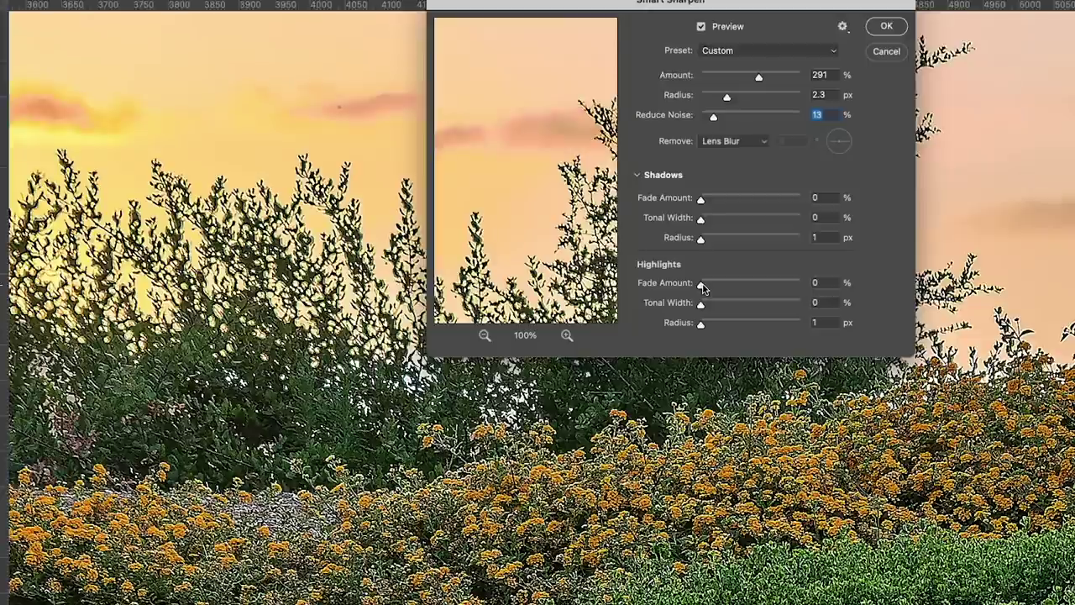
# - Fade Smart Sharpen 100% in Highlights (Tonal Width 62%) and Shadows (Tonal Width 50%), then apply
pyautogui.moveTo(702, 287); pyautogui.dragTo(845, 288)
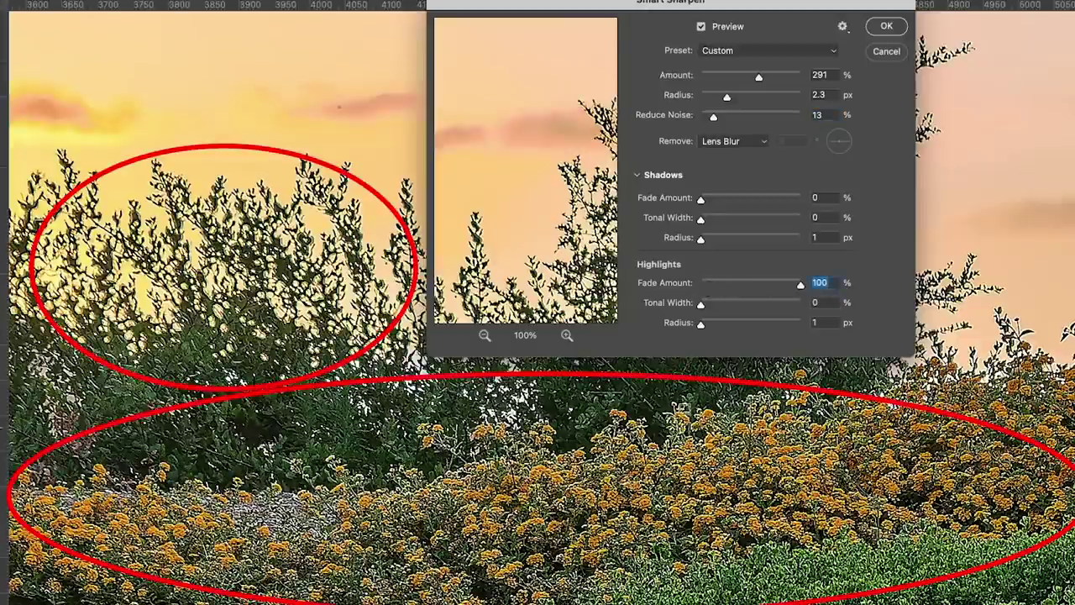
pyautogui.moveTo(702, 305); pyautogui.dragTo(762, 308)
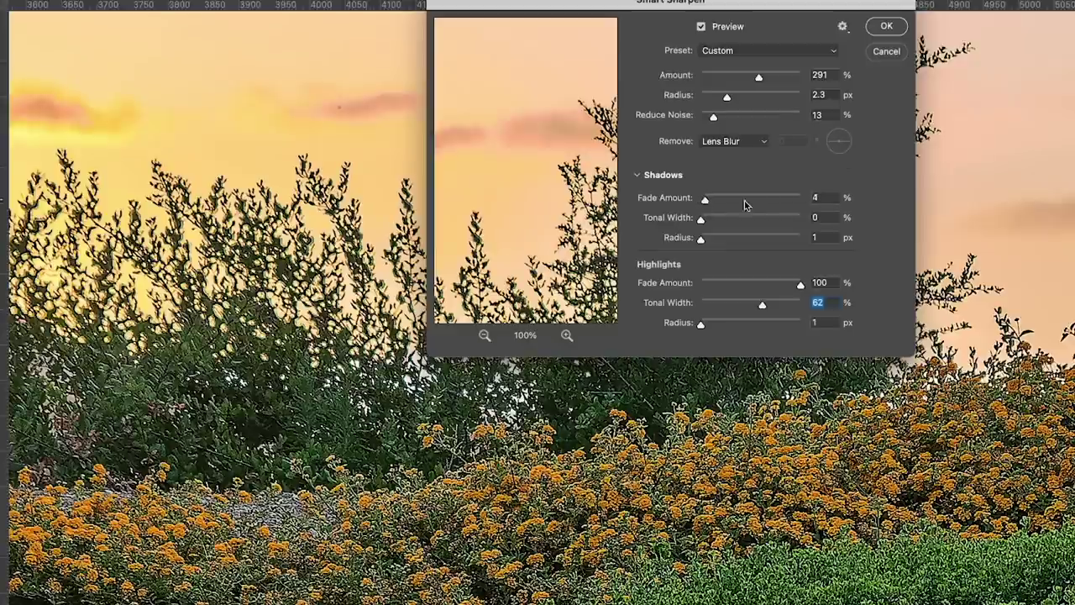
pyautogui.moveTo(745, 205); pyautogui.dragTo(844, 216)
pyautogui.moveTo(700, 218); pyautogui.dragTo(751, 220)
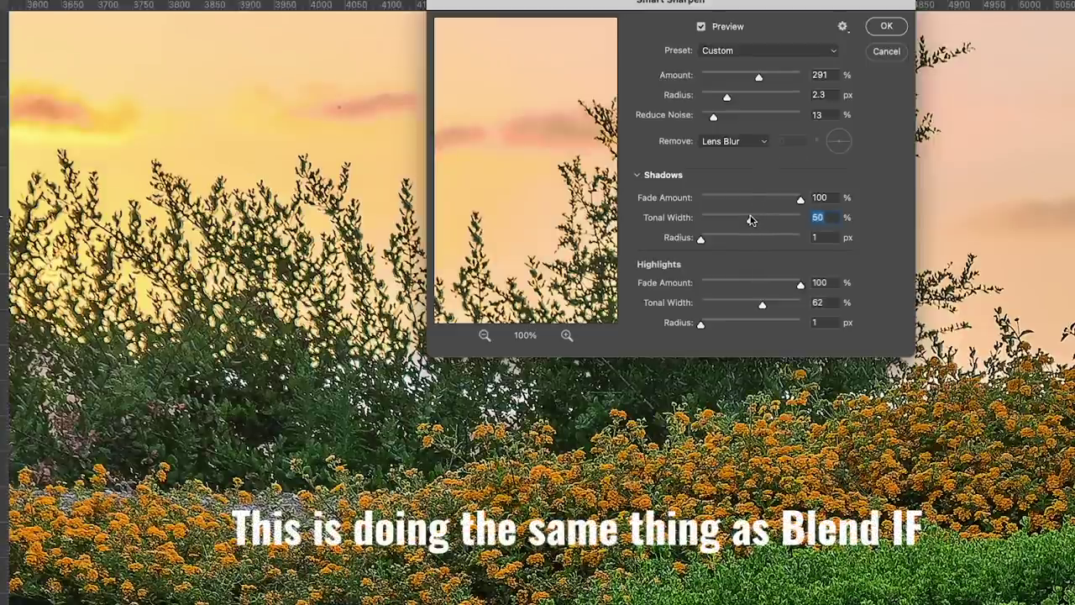
pyautogui.click(889, 26)
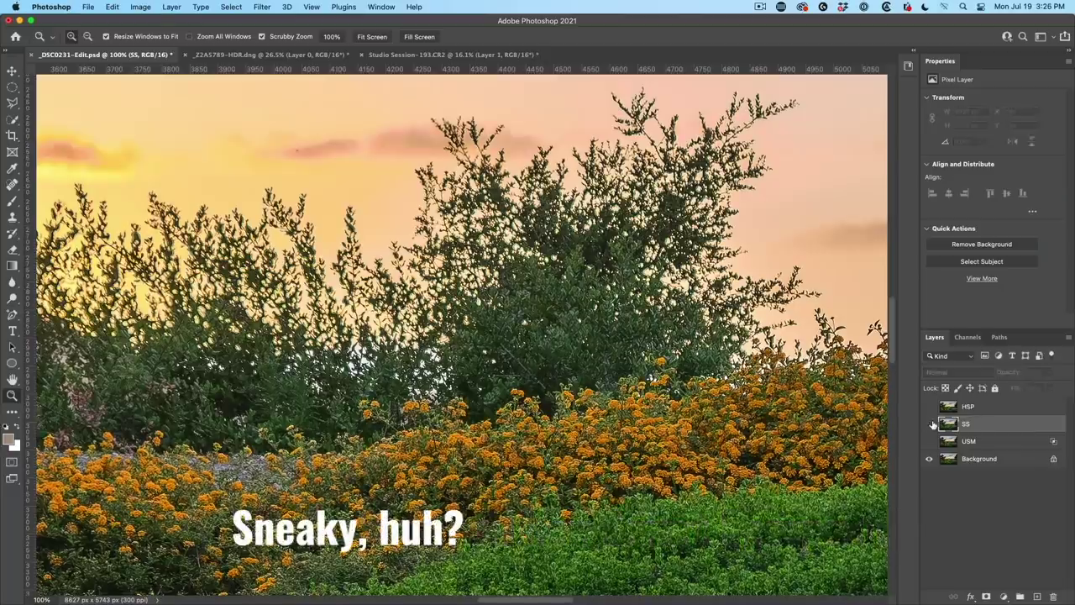
# - Hide the SS and USM layers and set the HSP layer's blend mode to Overlay
pyautogui.click(930, 423)
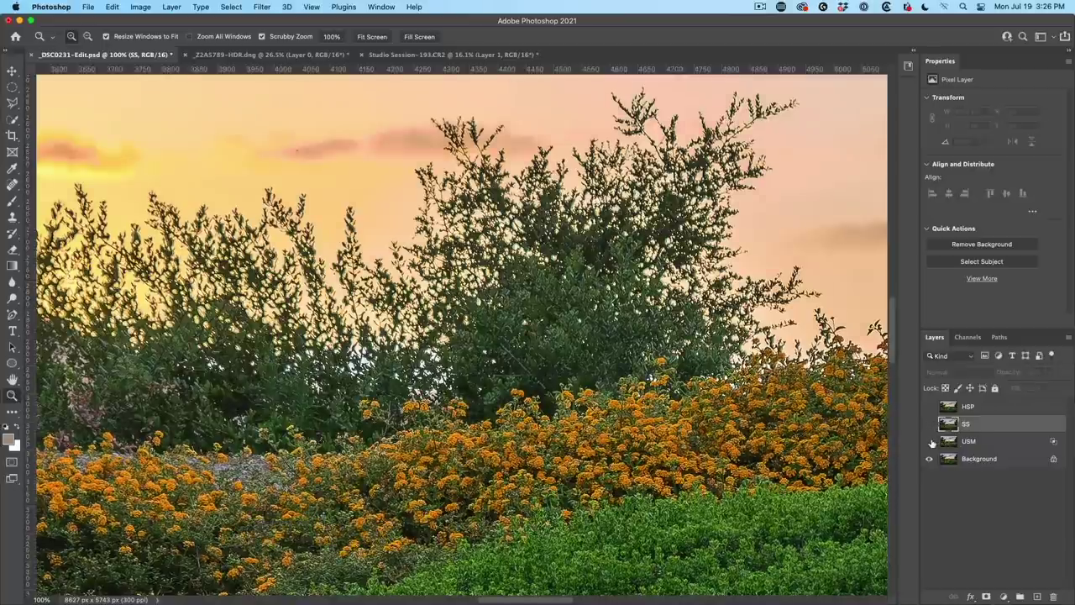
pyautogui.click(929, 441)
pyautogui.click(930, 443)
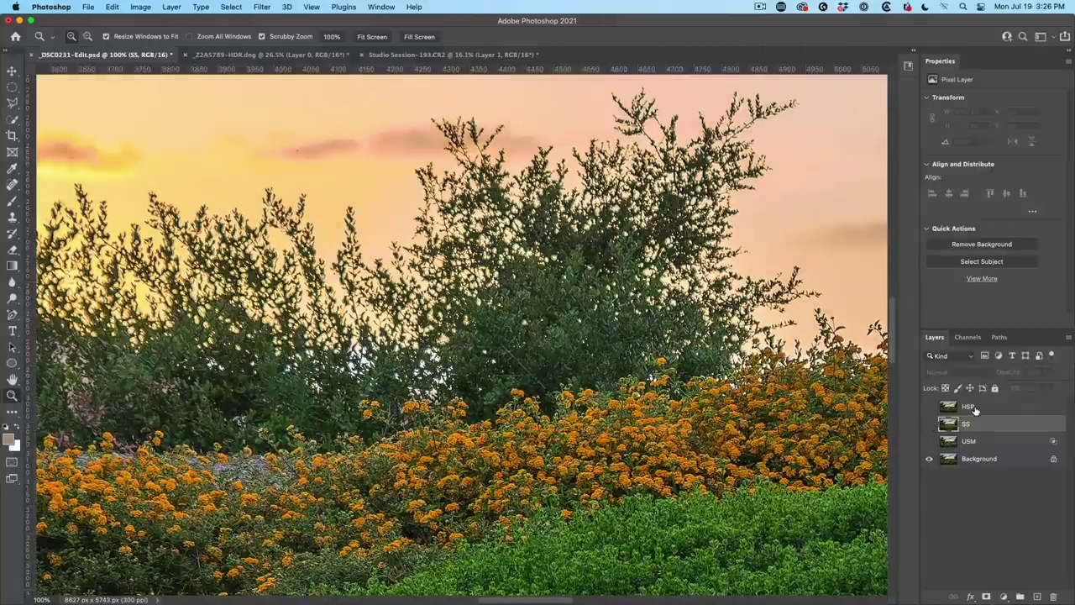
pyautogui.click(949, 407)
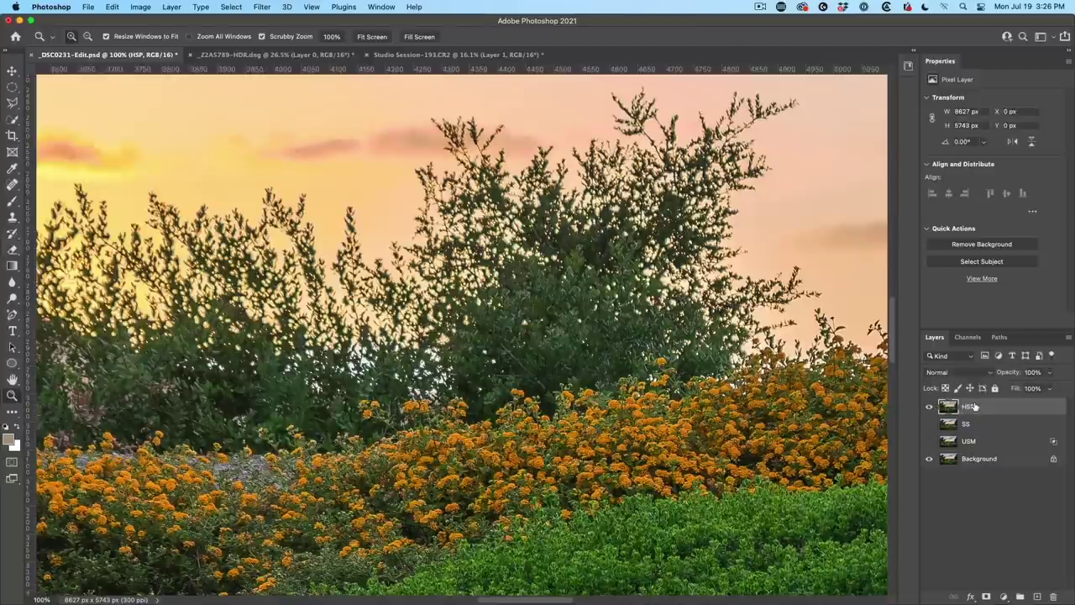
pyautogui.click(966, 372)
pyautogui.click(1026, 410)
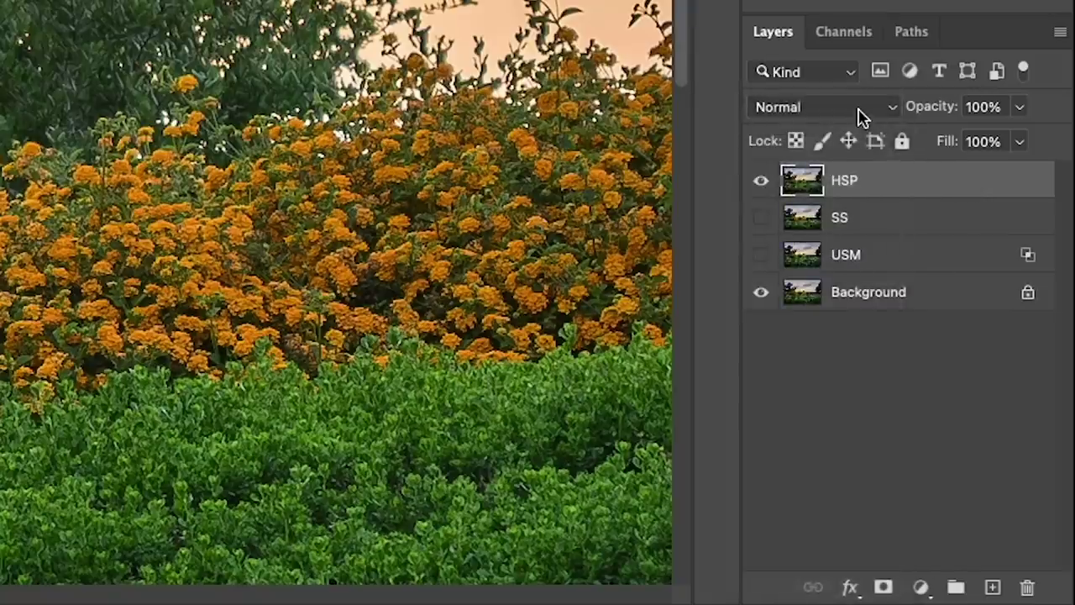
pyautogui.click(856, 109)
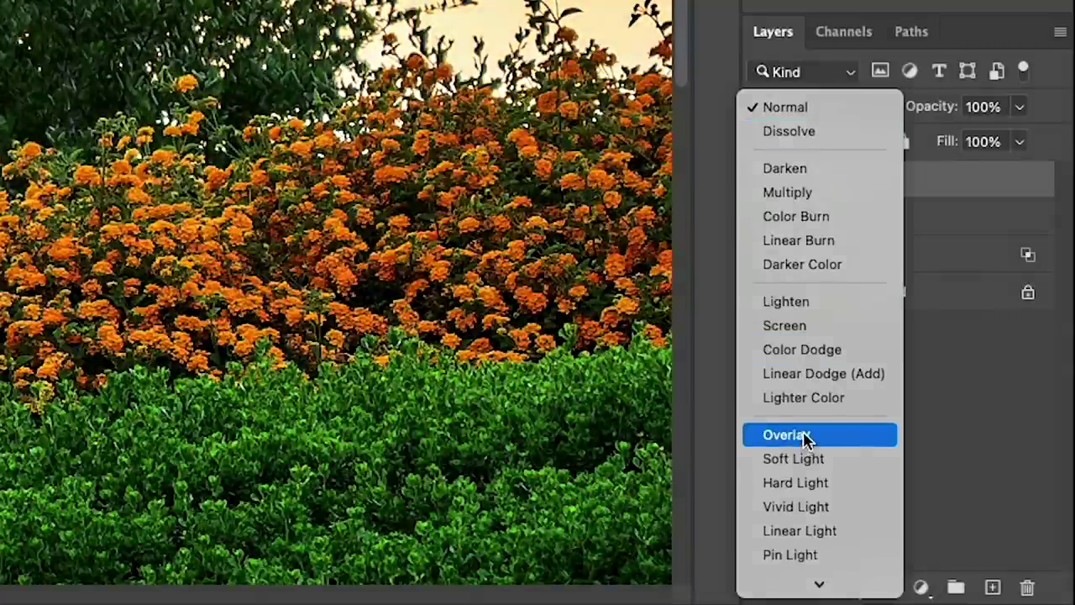
pyautogui.click(805, 436)
# - Apply a High Pass filter with a 1.2-pixel radius to the HSP layer
pyautogui.click(222, 12)
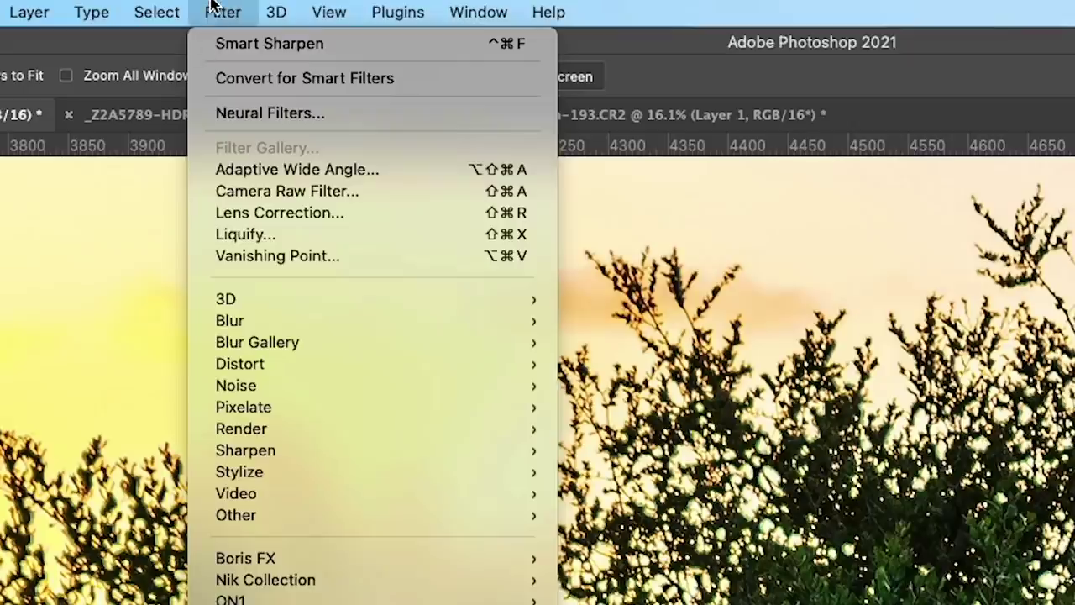
pyautogui.moveTo(258, 517)
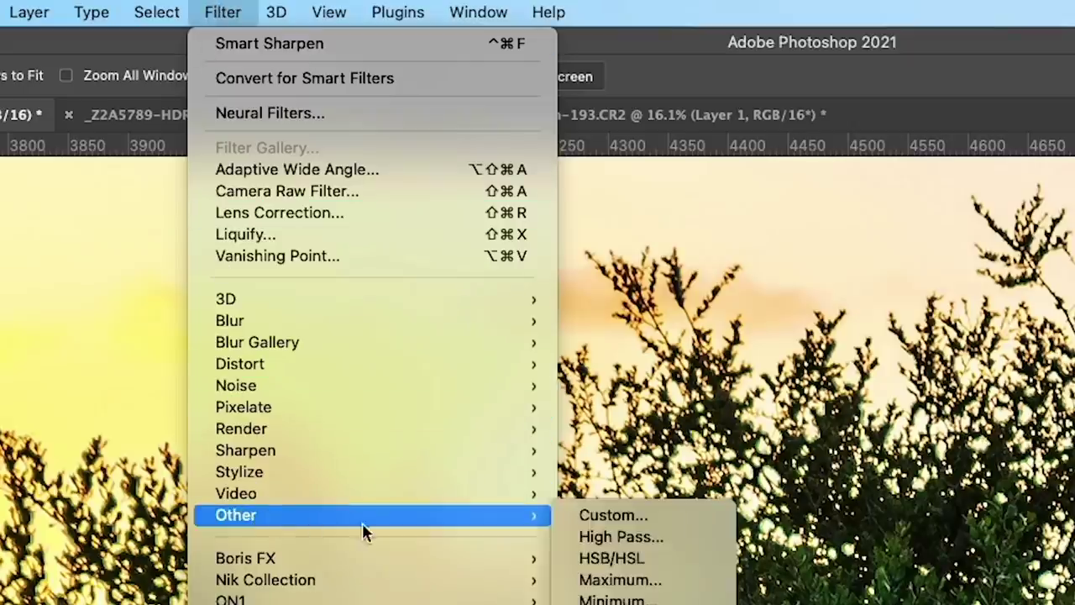
pyautogui.click(658, 541)
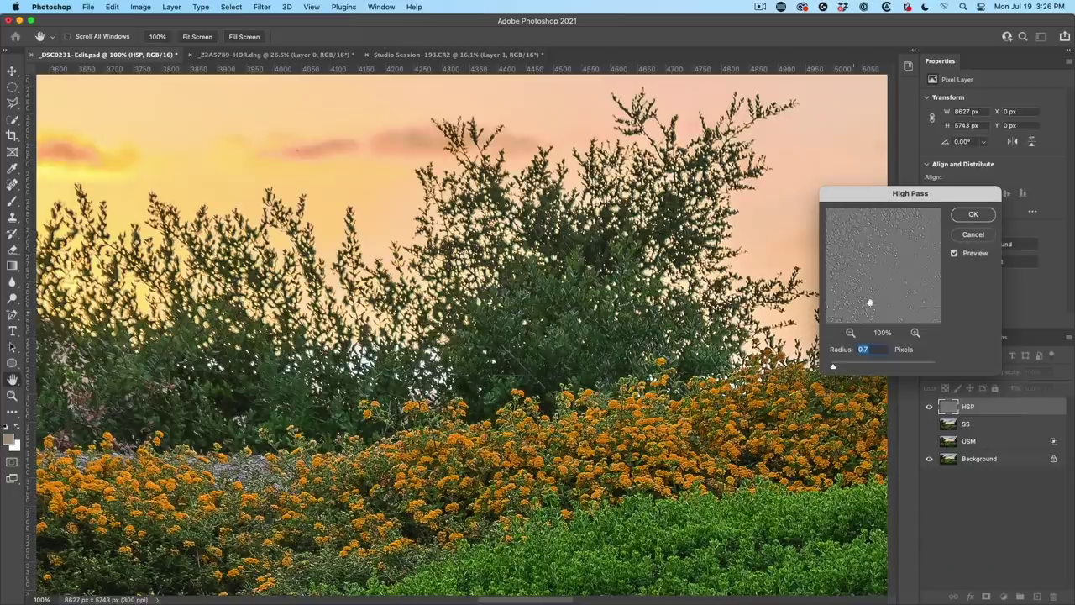
pyautogui.moveTo(871, 193); pyautogui.dragTo(667, 106)
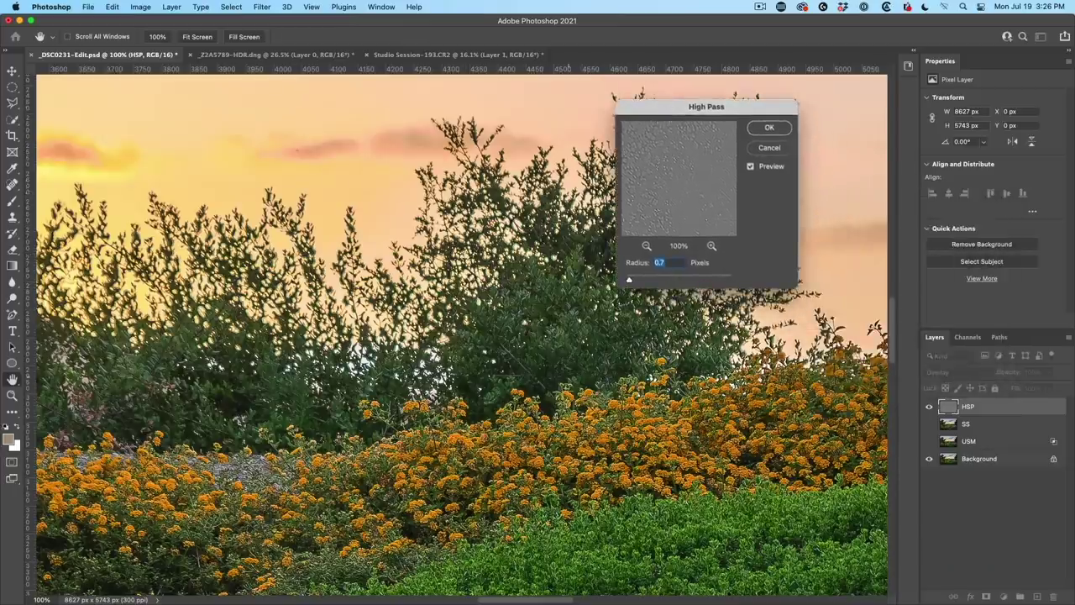
pyautogui.moveTo(682, 185); pyautogui.dragTo(688, 233)
pyautogui.moveTo(630, 282); pyautogui.dragTo(562, 287)
pyautogui.moveTo(628, 282)
pyautogui.mouseDown()
pyautogui.moveTo(662, 280)
pyautogui.moveTo(633, 281)
pyautogui.mouseUp()
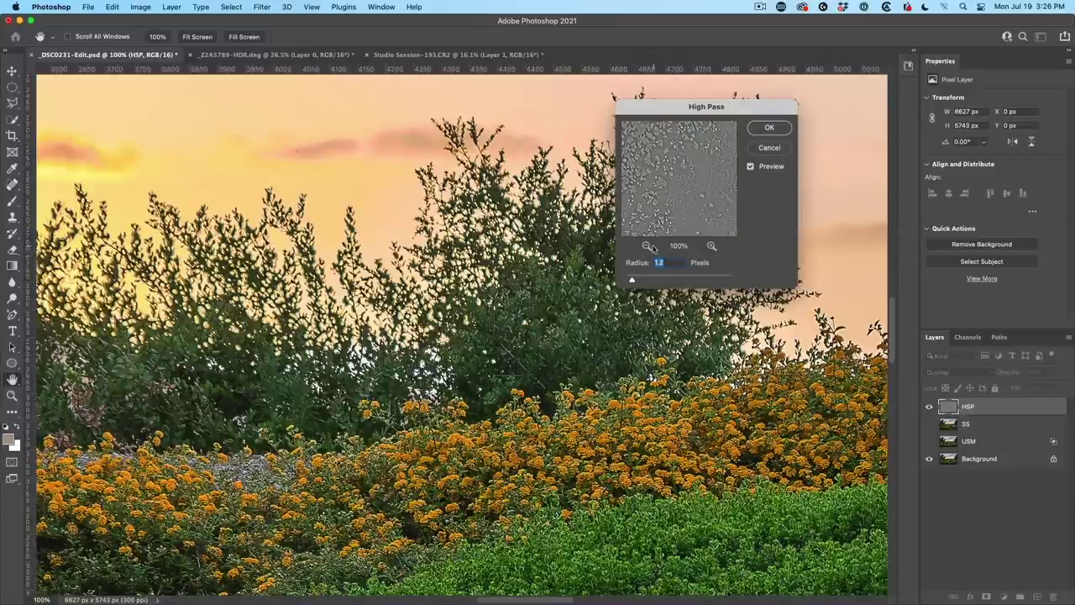
pyautogui.click(647, 246)
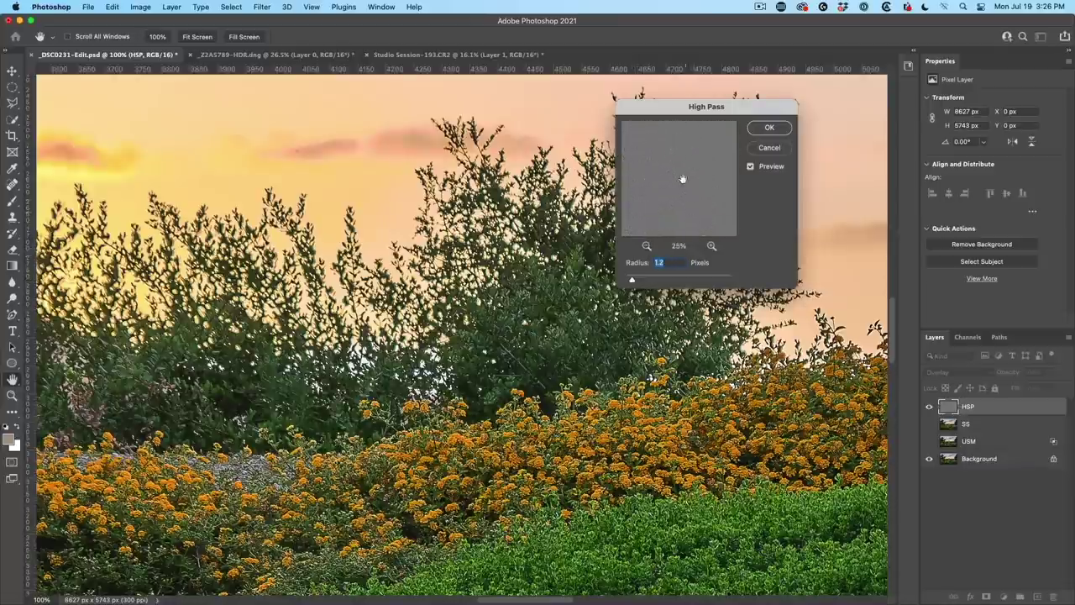
pyautogui.press('Return')
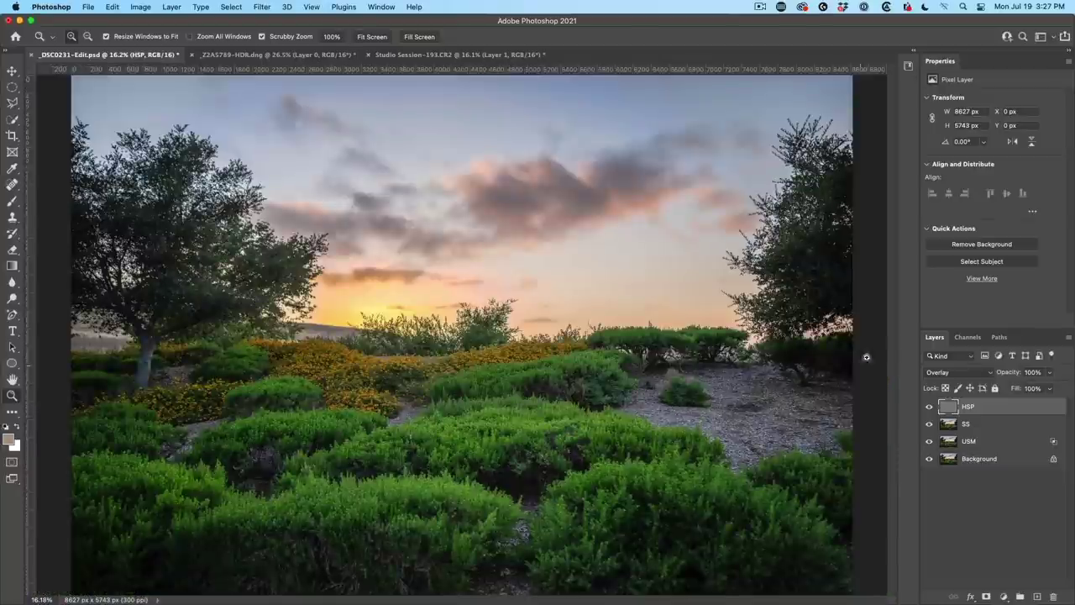
# - Hide the USM layer and briefly check HSP, leaving only the Background layer visible
pyautogui.click(930, 442)
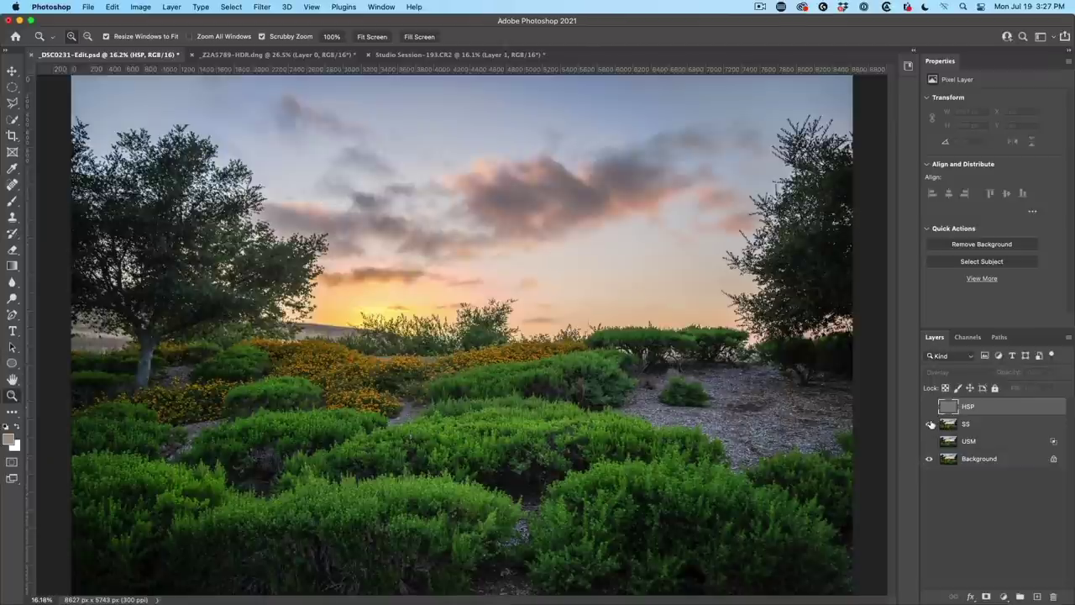
pyautogui.click(928, 407)
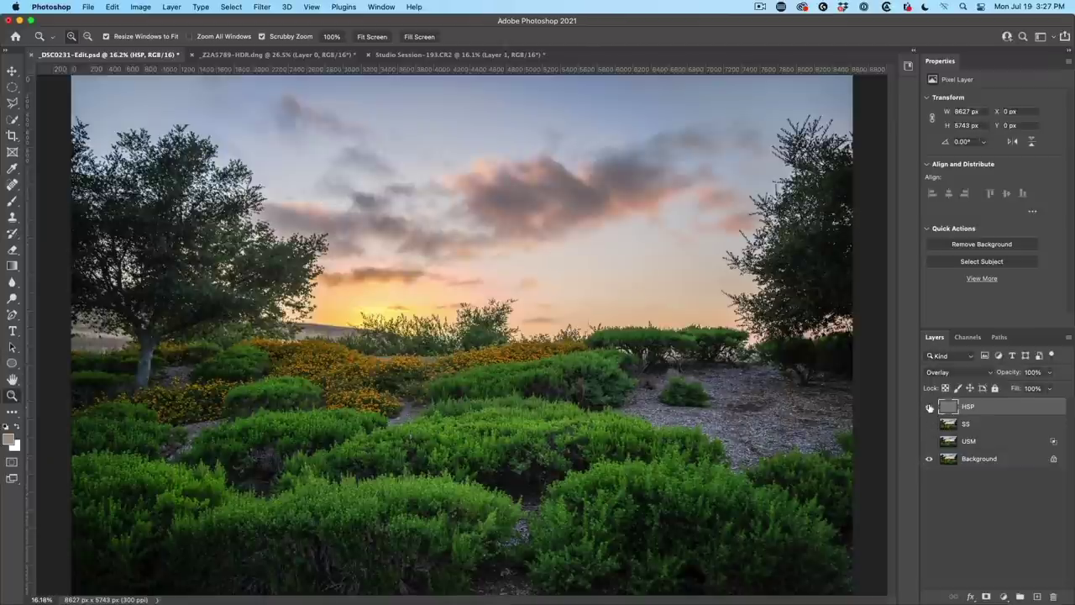
pyautogui.click(929, 408)
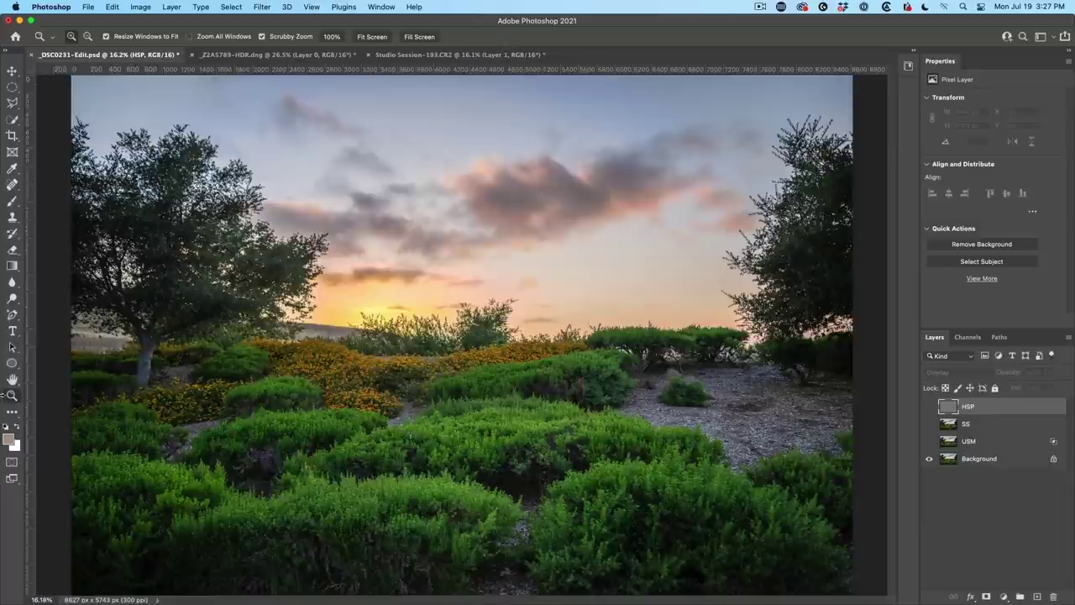
# - View the image at 100% and pan to the cloudy left part of the sky
pyautogui.doubleClick(12, 395)
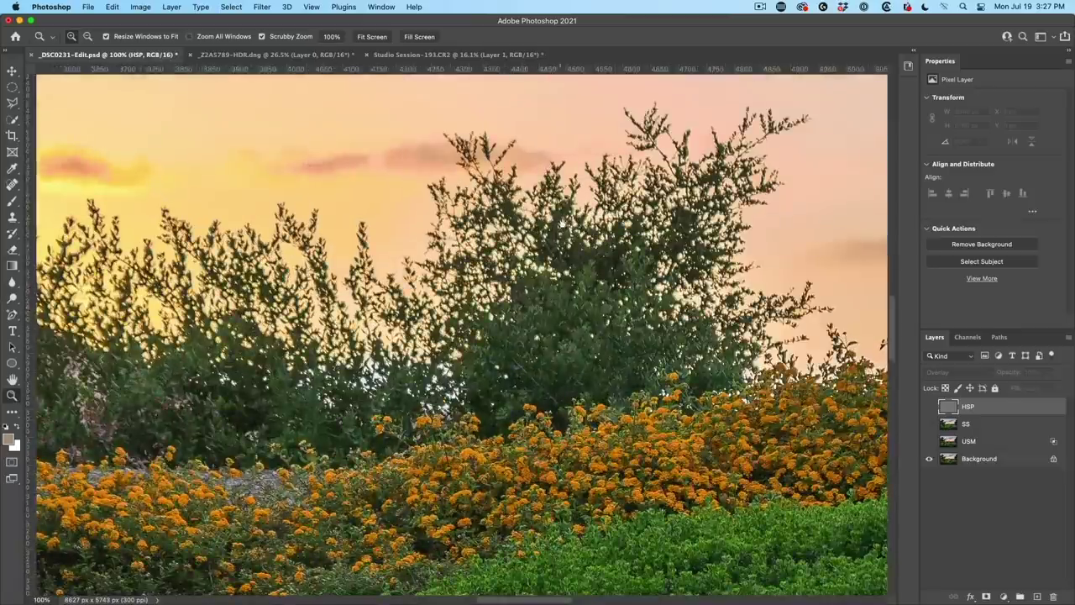
pyautogui.scroll(8, 562, 220)
pyautogui.moveTo(403, 243); pyautogui.dragTo(606, 545)
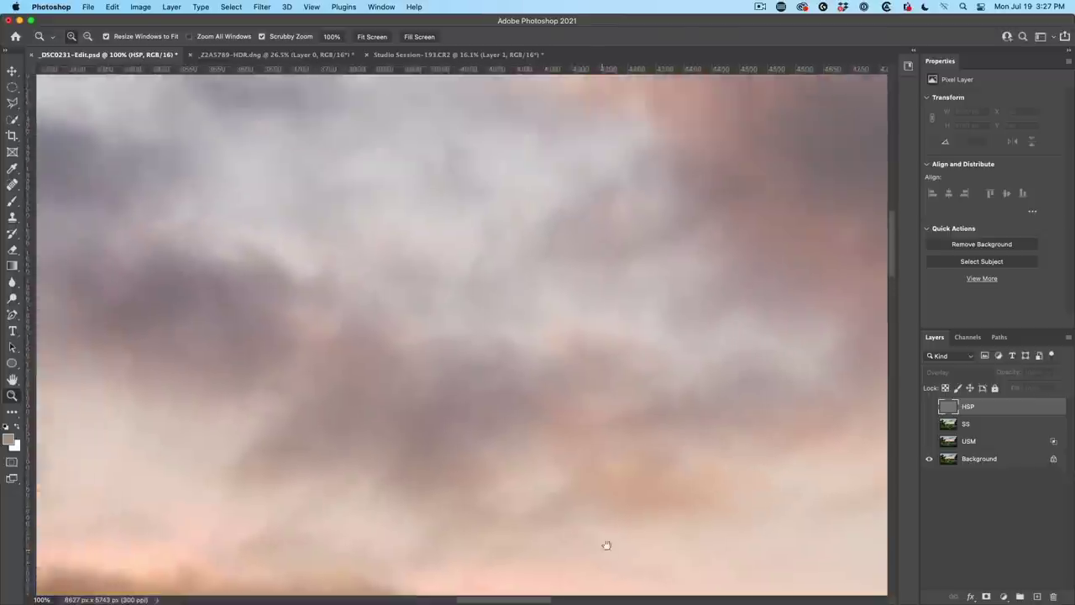
pyautogui.hscroll(-5, 606, 545)
pyautogui.moveTo(528, 326); pyautogui.dragTo(881, 352)
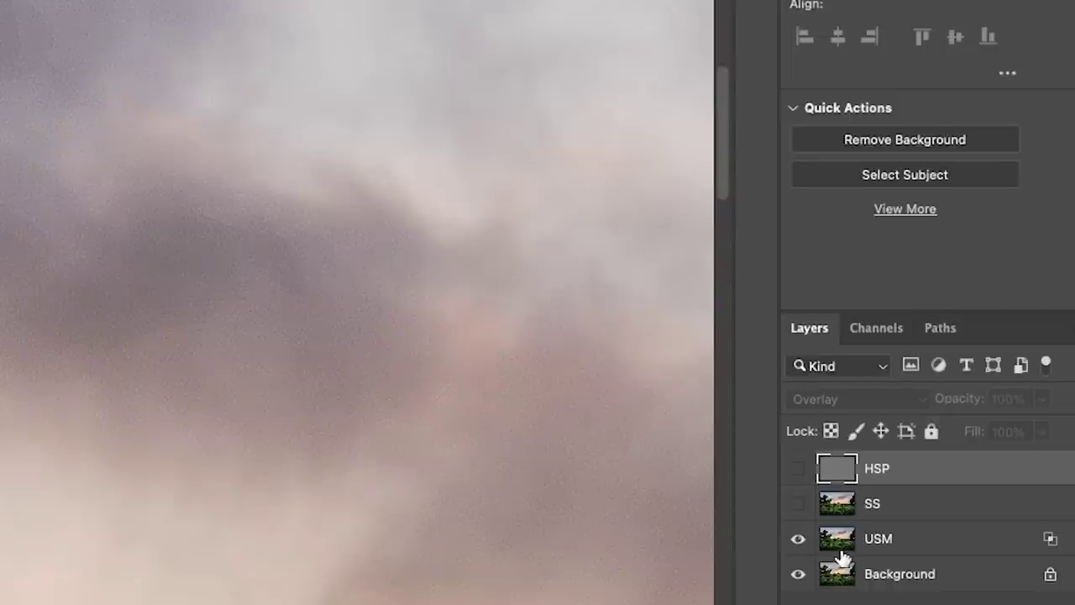
# - Compare SS and HSP noise in the sky, leaving HSP visible over the yellow sunset sky
pyautogui.click(798, 503)
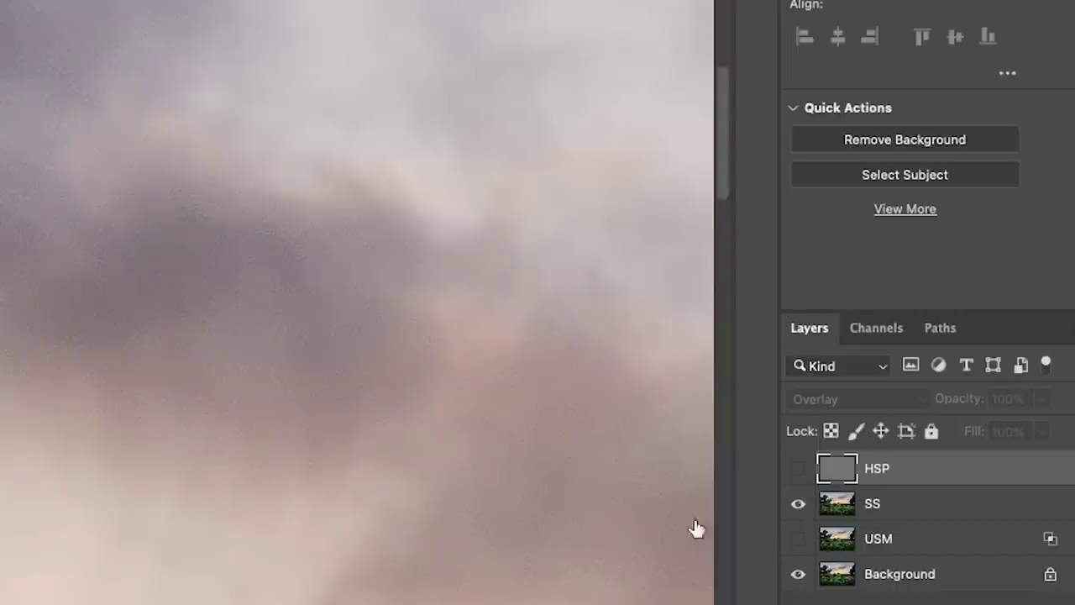
pyautogui.click(798, 503)
pyautogui.click(798, 468)
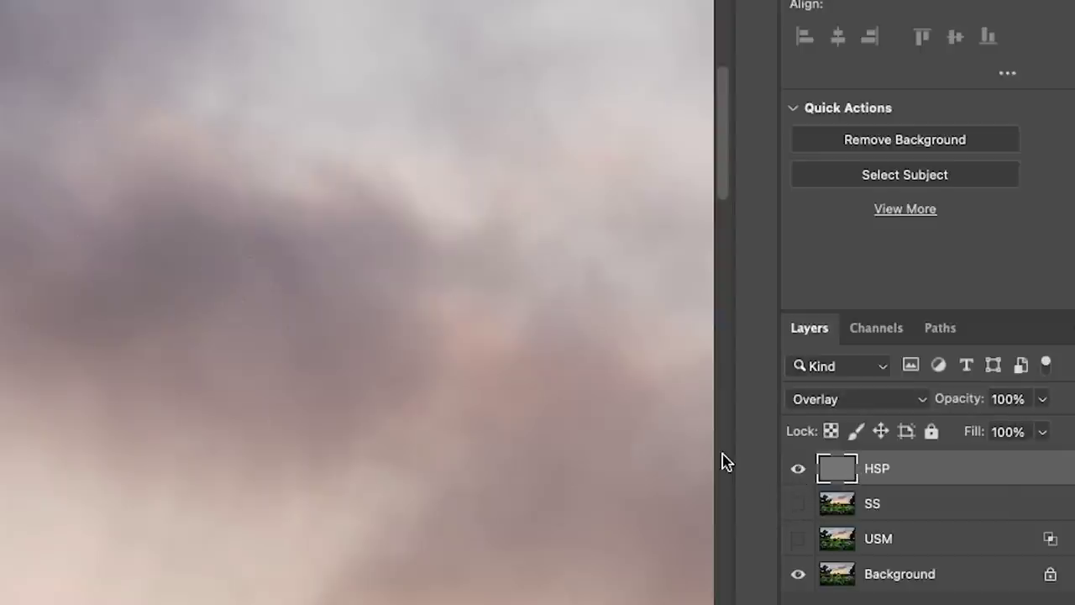
pyautogui.click(796, 470)
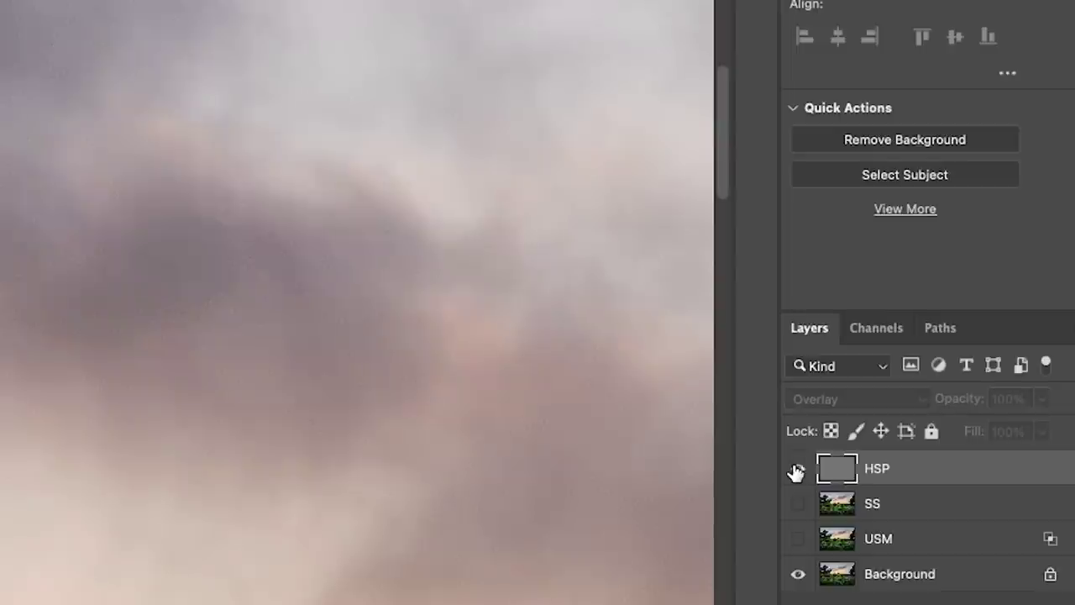
pyautogui.click(797, 469)
pyautogui.moveTo(331, 358); pyautogui.dragTo(84, 143)
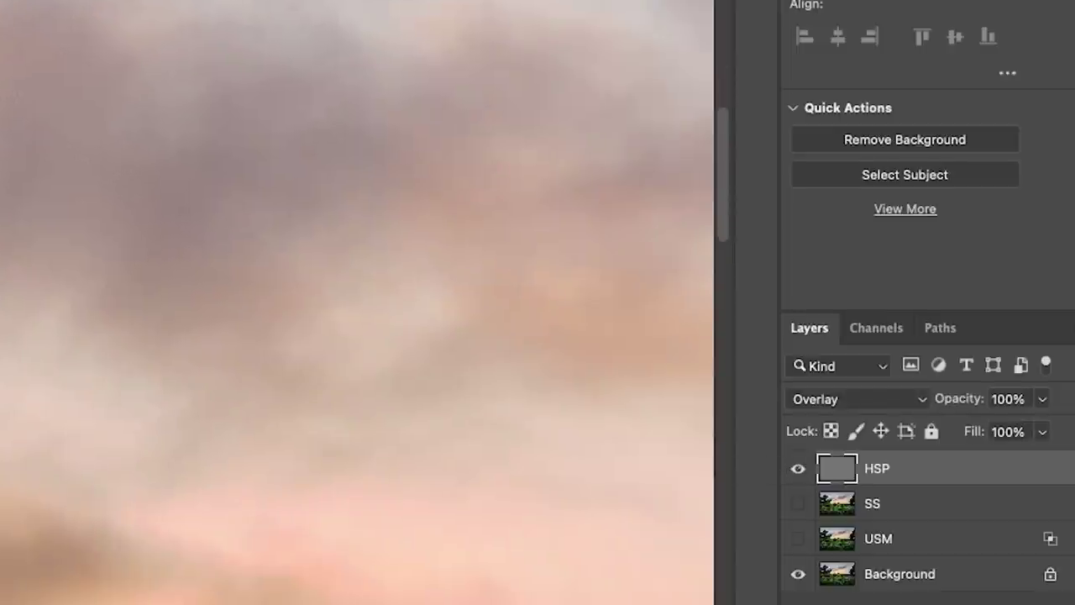
pyautogui.moveTo(318, 214); pyautogui.dragTo(243, 39)
pyautogui.moveTo(211, 333); pyautogui.dragTo(72, 126)
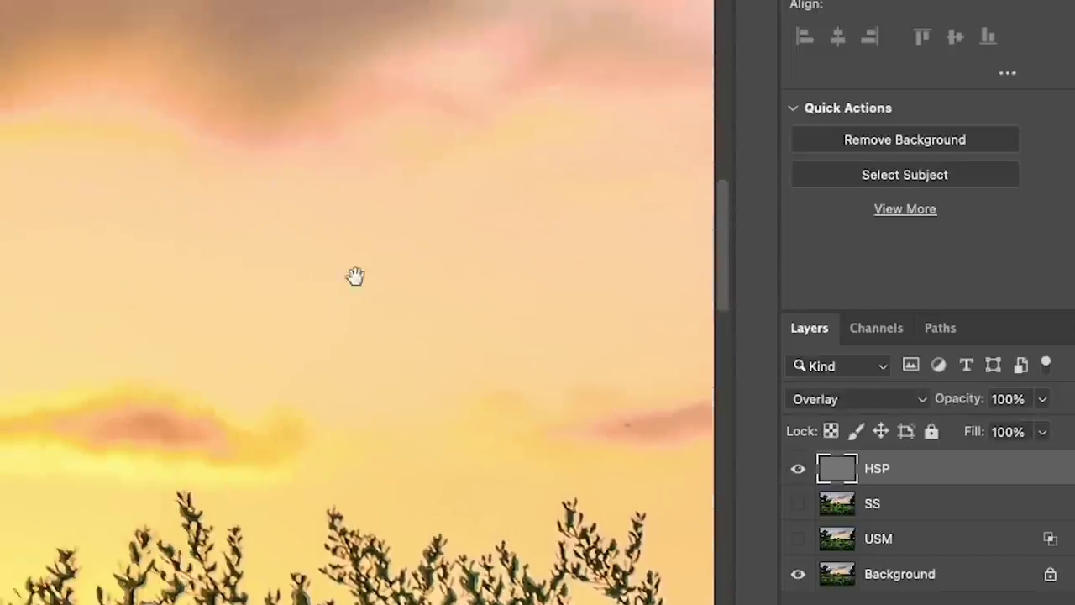